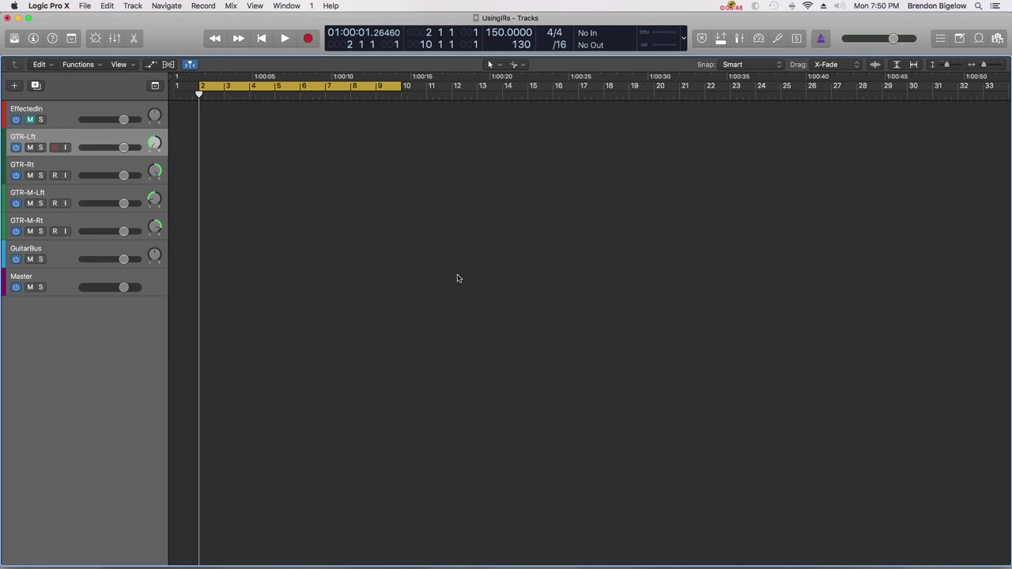
Step: Show the mixer below the tracks and pan GTR-Lft less far to the left
key("x")
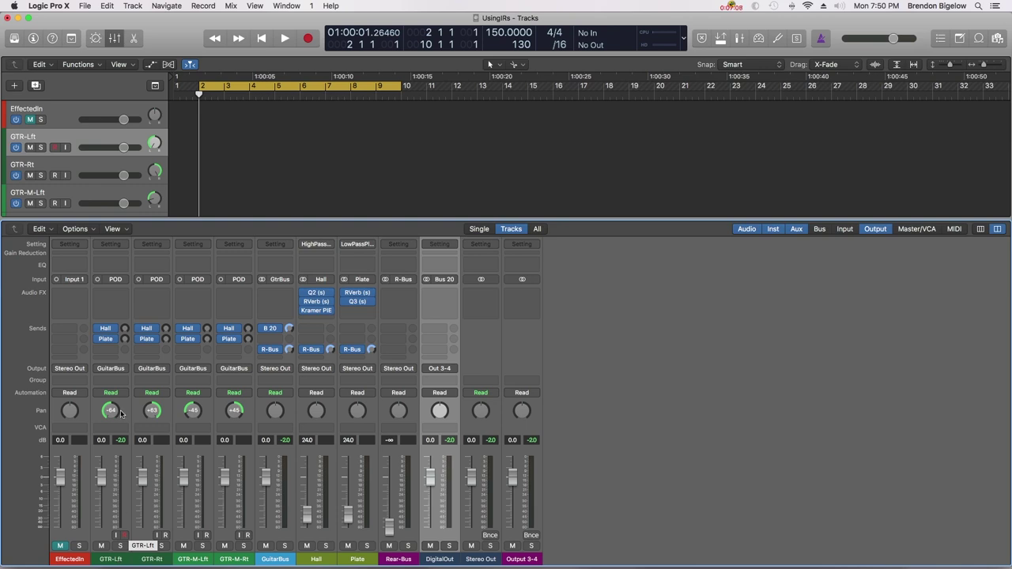
left_click_drag(111, 411, 111, 400)
Step: Centre GTR-Lft's pan and insert a mono Torpedo Wall Of Sound on its Audio FX slot
left_click(111, 410, "alt")
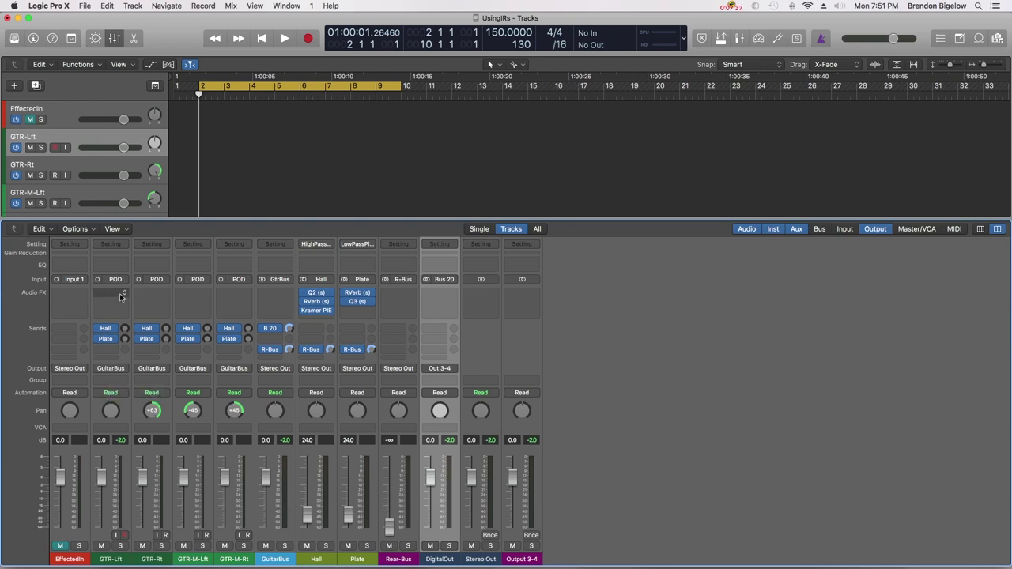
left_click(125, 296)
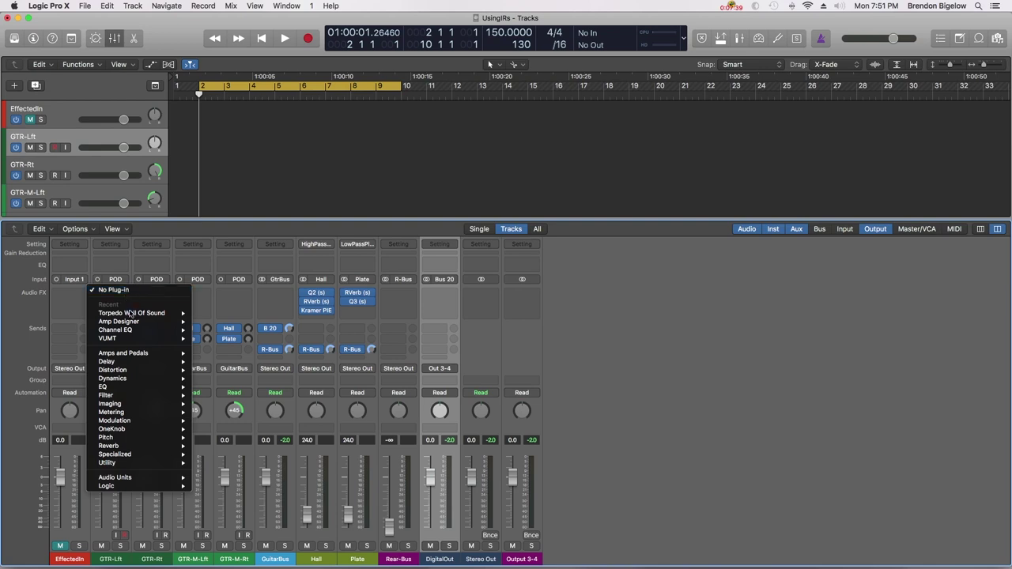
mouse_move(183, 315)
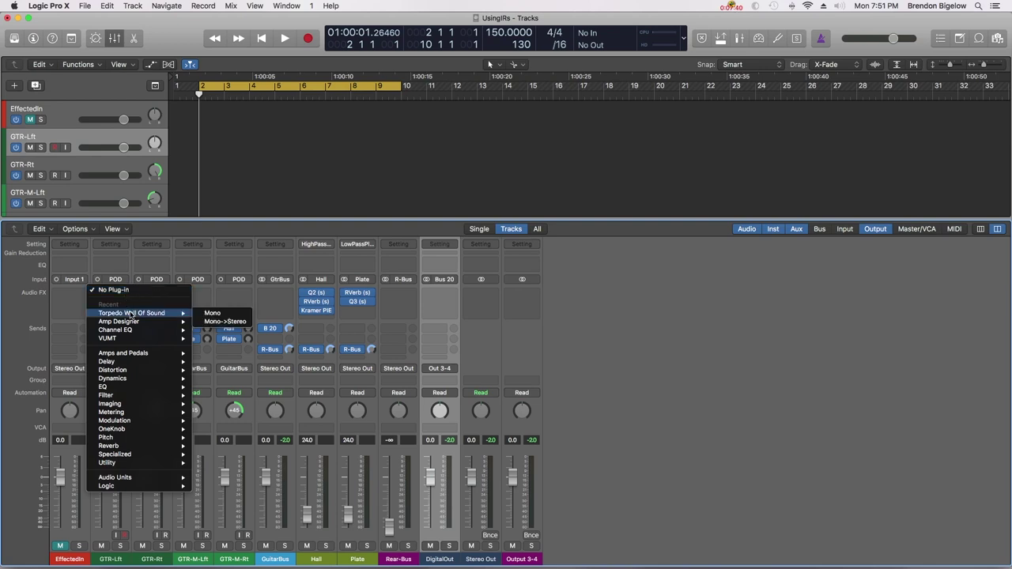
left_click(214, 316)
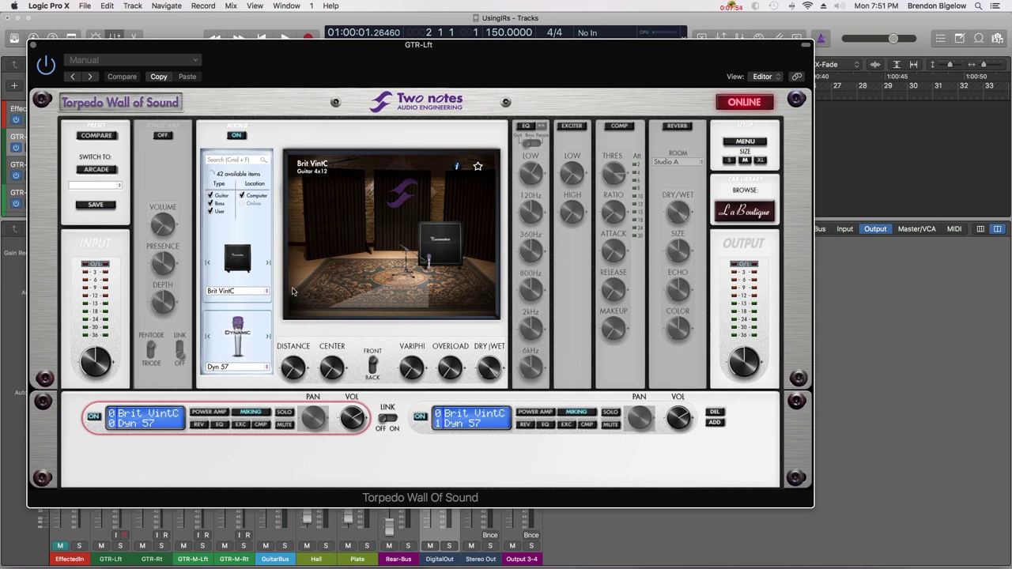
Step: Move the GTR-Lft Torpedo Wall of Sound window up over the mixer
left_click(95, 170)
left_click_drag(461, 37, 464, 14)
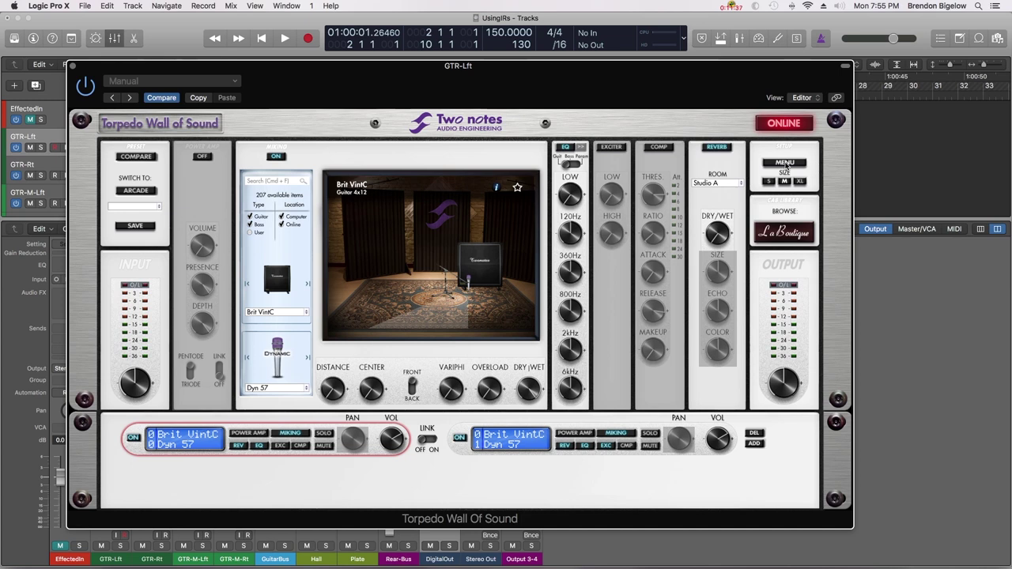
left_click(785, 163)
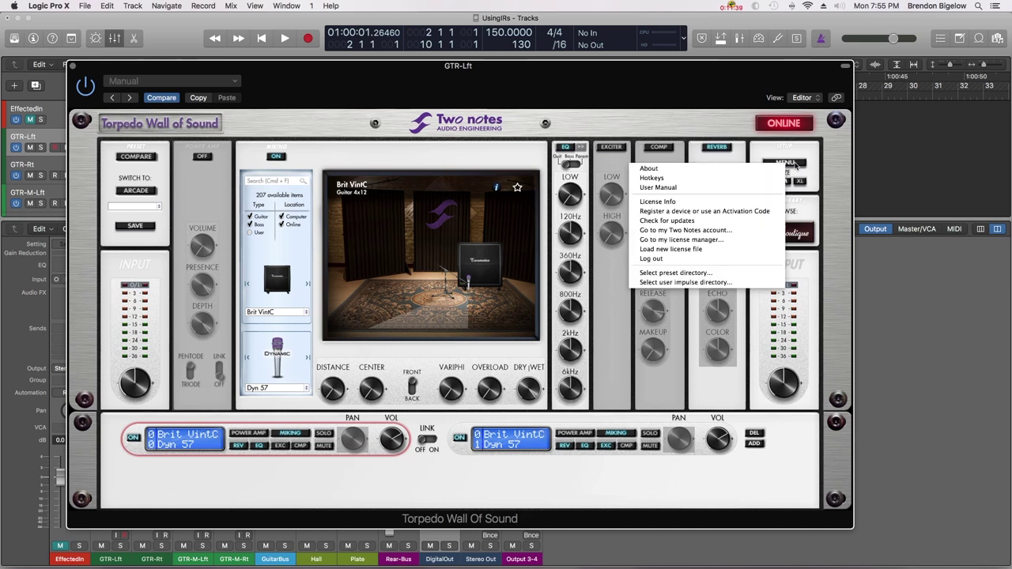
left_click(796, 164)
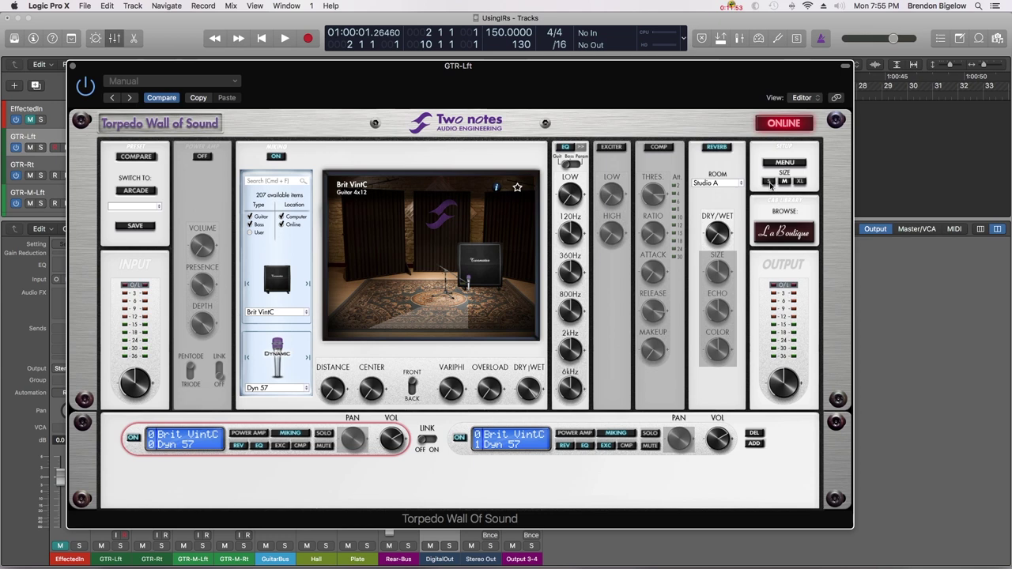
left_click(768, 181)
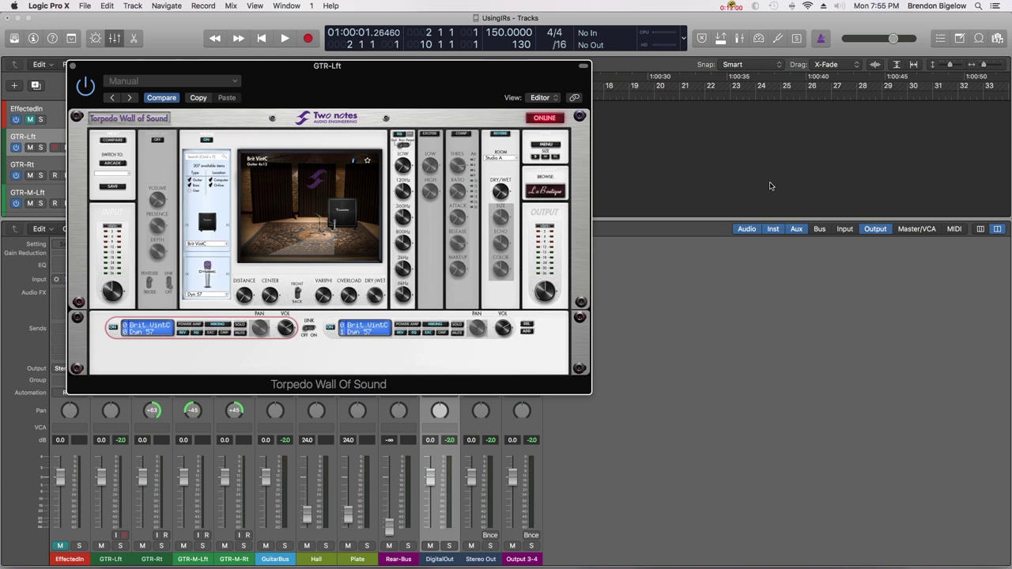
left_click(545, 158)
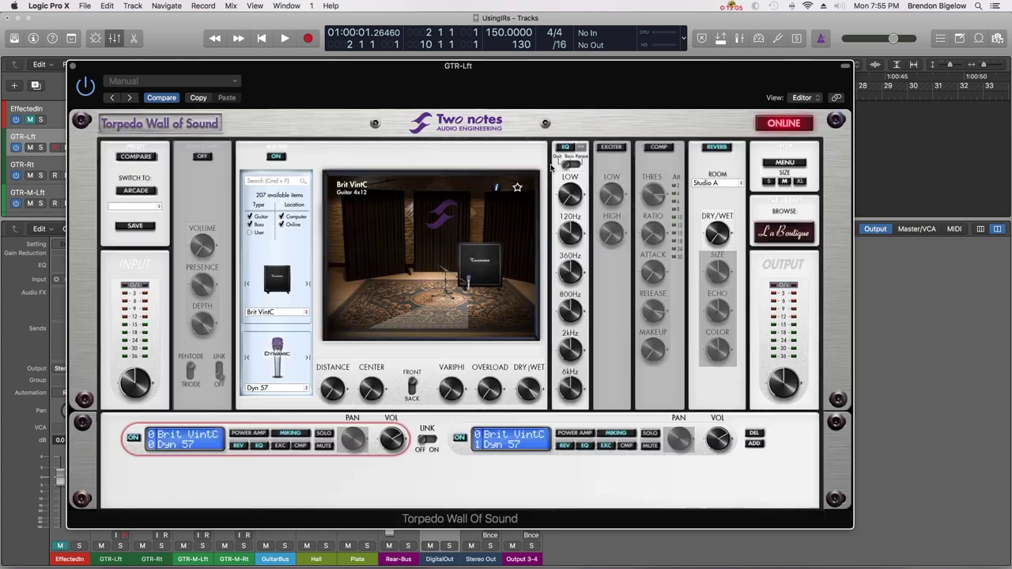
left_click(800, 183)
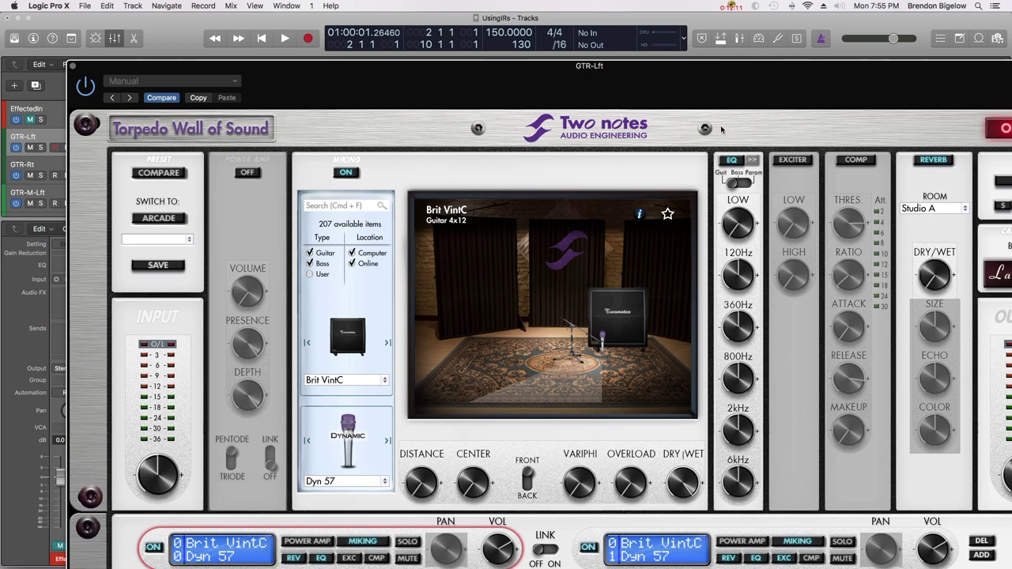
left_click_drag(695, 88, 627, 4)
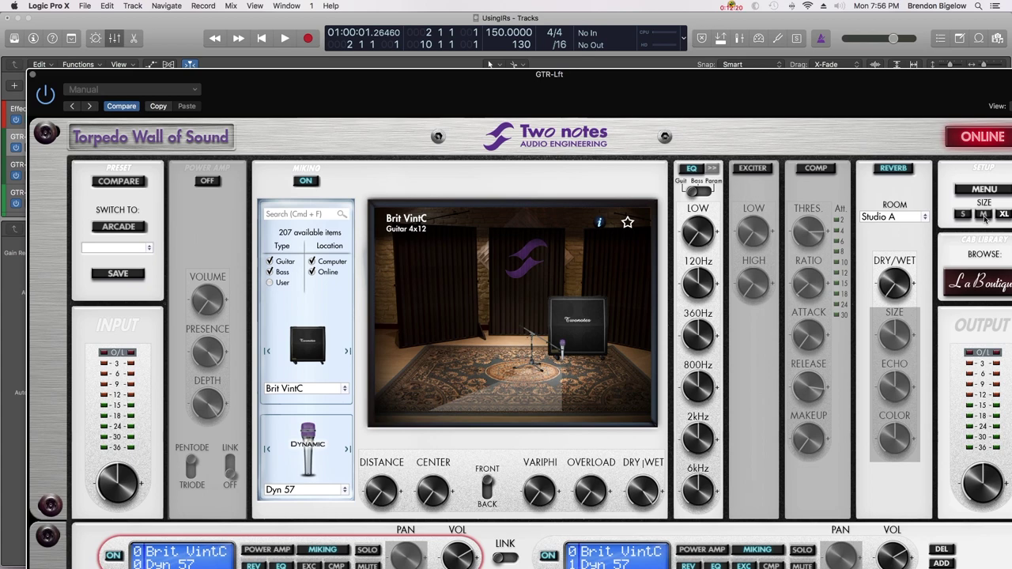
left_click(983, 216)
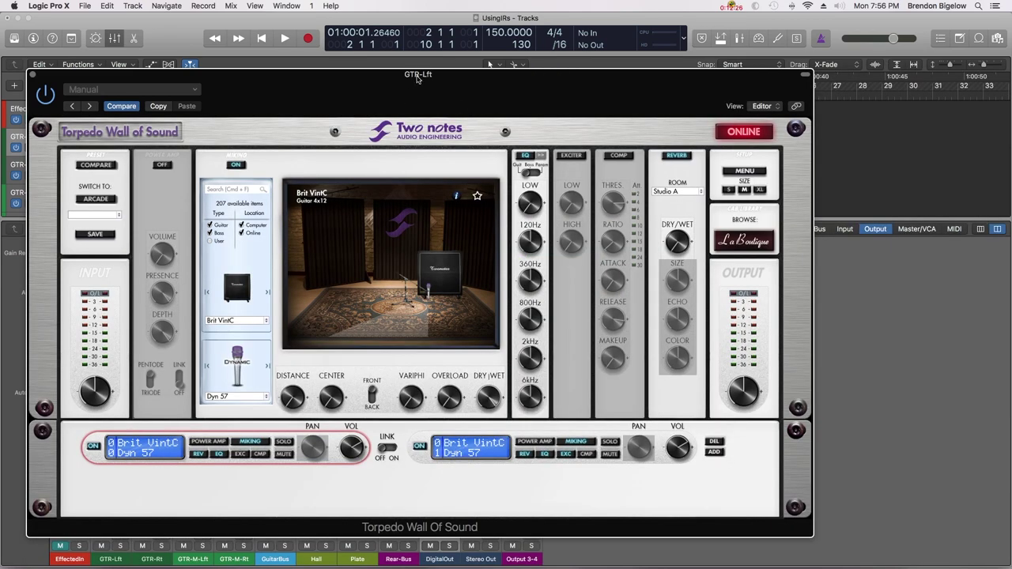
left_click_drag(418, 78, 489, 68)
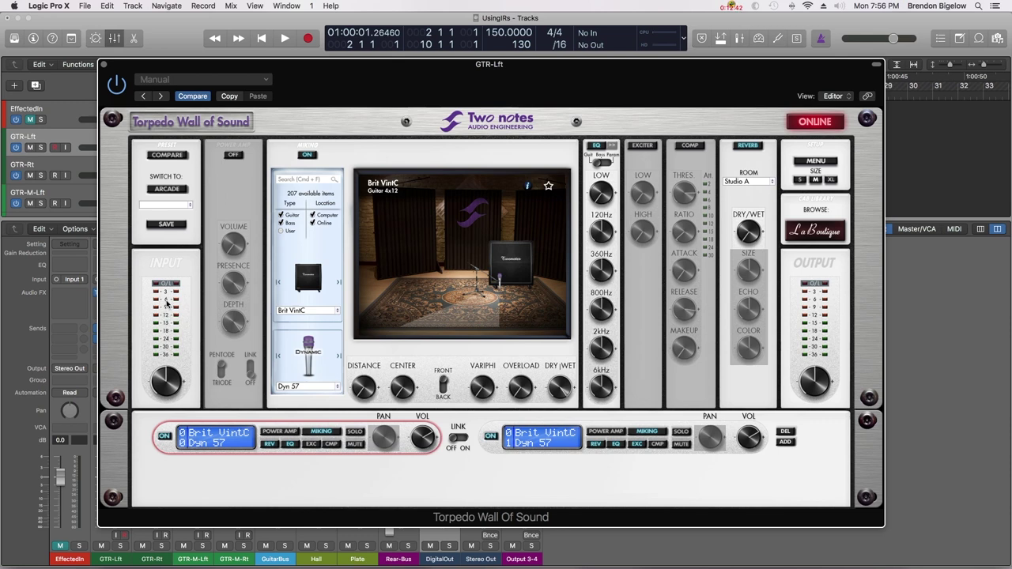
Step: Turn Torpedo's INPUT knob on GTR-Lft down from 0.0 dB to -4.0 dB
mouse_move(168, 384)
mouse_move(168, 383)
left_mouse_down()
mouse_move(169, 400)
mouse_move(187, 378)
left_mouse_up()
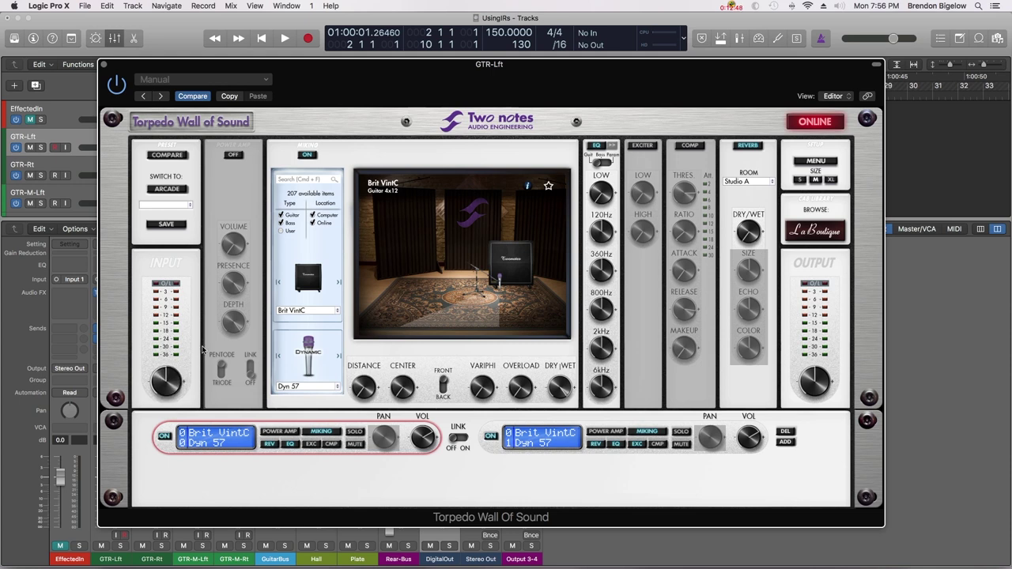
left_click(234, 155)
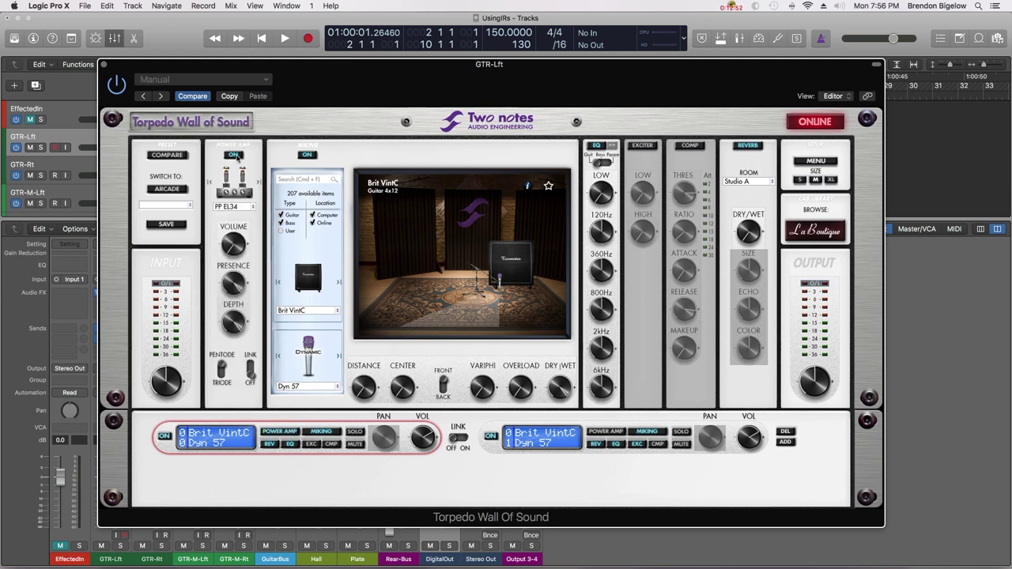
mouse_move(233, 327)
left_click(232, 154)
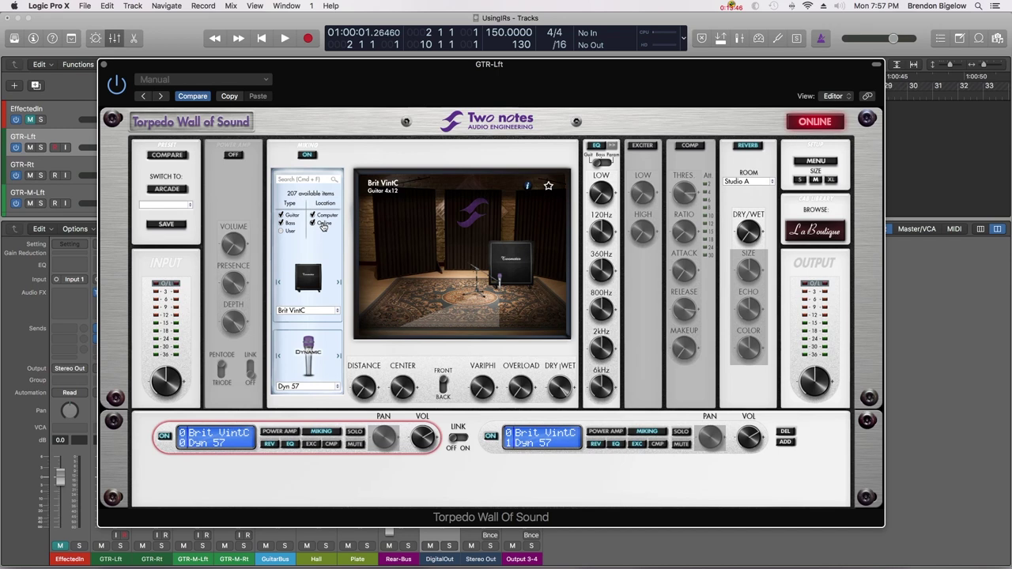
Step: Browse the Guitar > 4x12 cabinet models without changing the cabinet
left_click(337, 311)
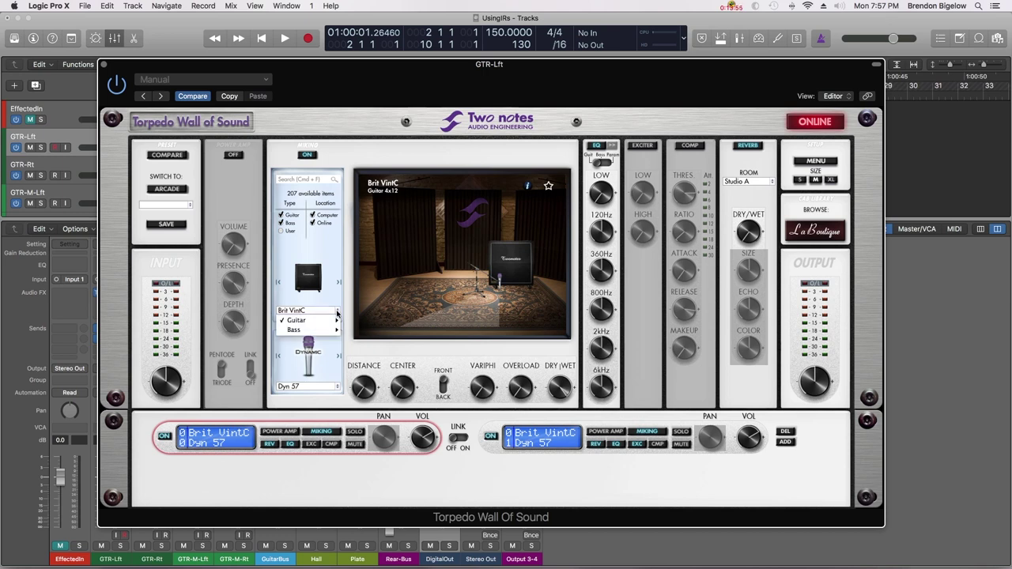
mouse_move(327, 323)
mouse_move(368, 312)
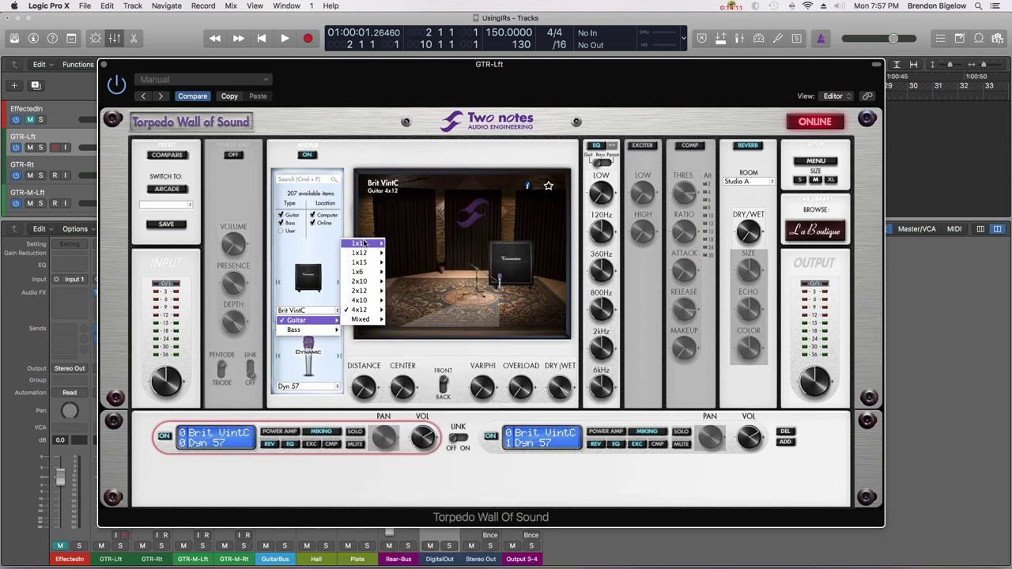
left_click(315, 247)
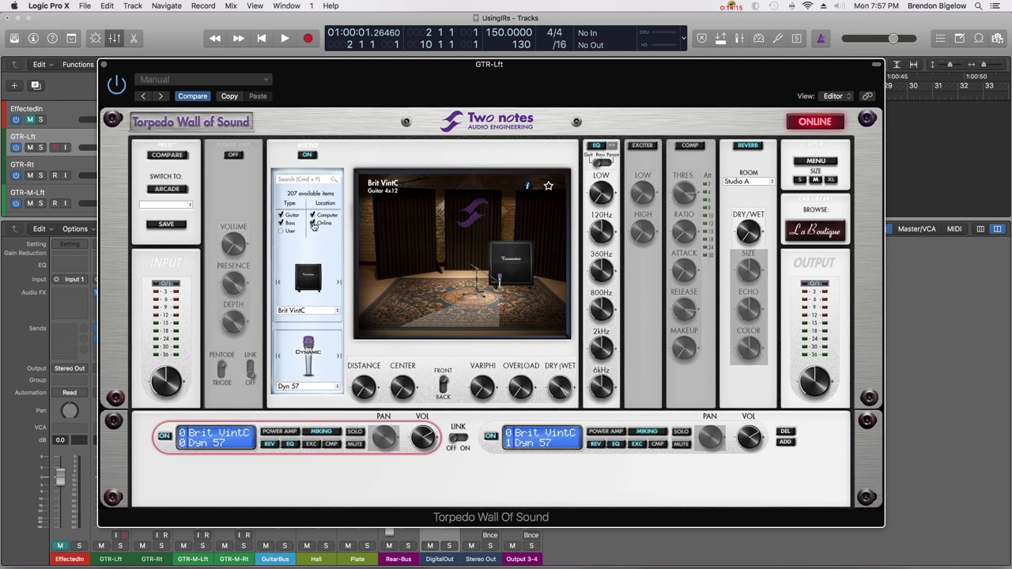
Step: Hide online cabinets to list only the 44 local ones, keeping Brit VintC
left_click(313, 224)
left_click(338, 312)
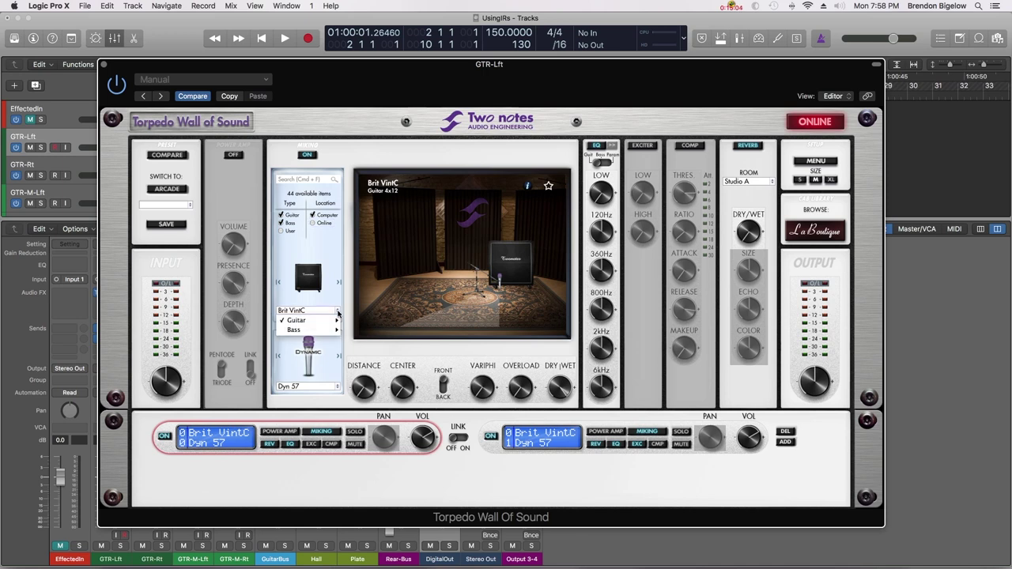
mouse_move(338, 320)
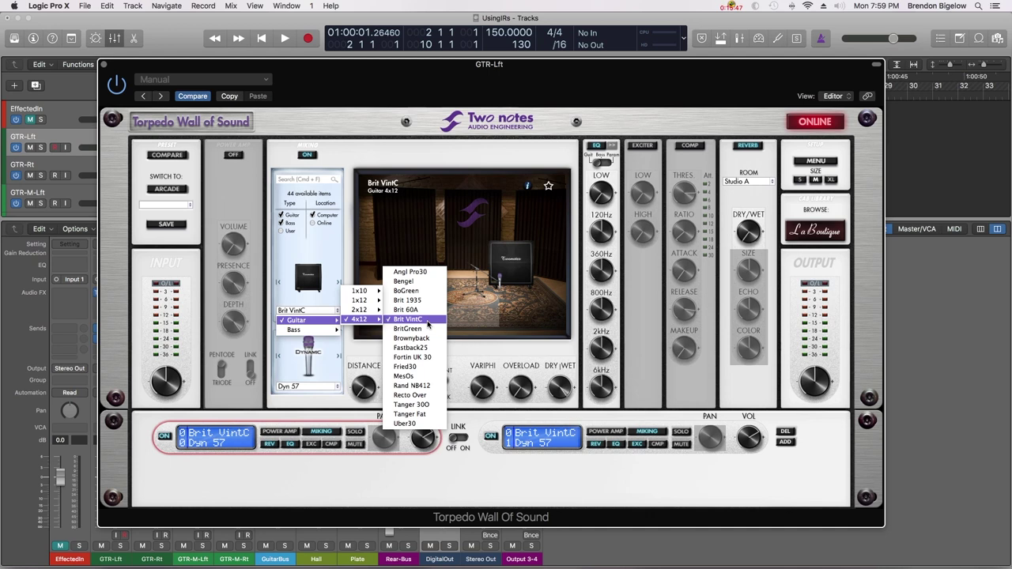
left_click(441, 322)
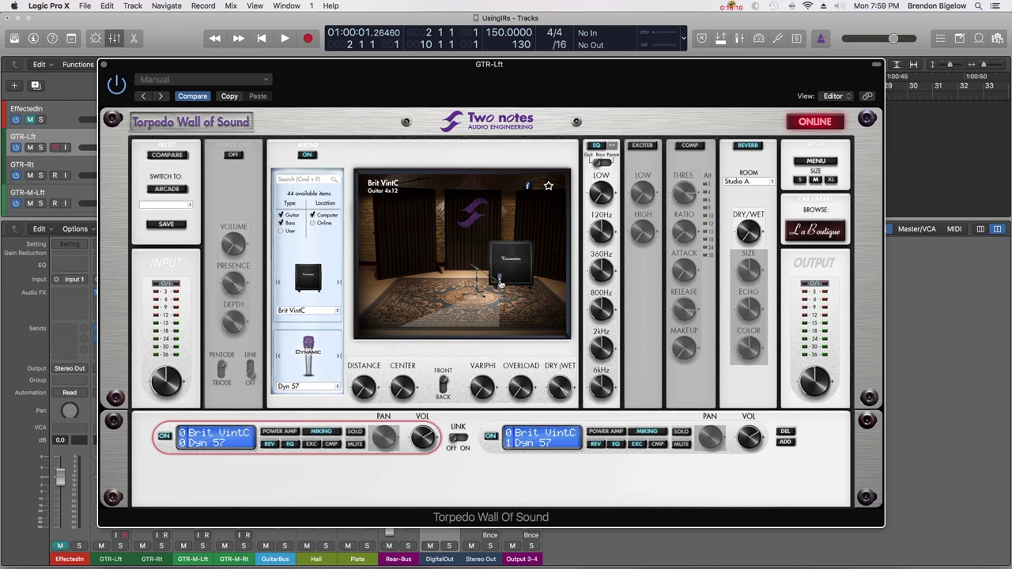
Step: Move the mic further from the cabinet and off-centre to 26%
mouse_move(364, 388)
left_mouse_down()
mouse_move(365, 321)
mouse_move(364, 378)
left_mouse_up()
mouse_move(400, 393)
left_mouse_down()
mouse_move(403, 356)
mouse_move(406, 400)
left_mouse_up()
left_click(406, 387)
left_click_drag(402, 393, 408, 354)
Step: Bring the cabinet's DRY/WET down from 67% to fully dry at 0%
mouse_move(485, 389)
mouse_move(520, 391)
mouse_move(562, 388)
mouse_move(562, 388)
left_mouse_down()
mouse_move(559, 433)
mouse_move(559, 400)
left_mouse_up()
mouse_move(561, 388)
left_click_drag(559, 385, 558, 523)
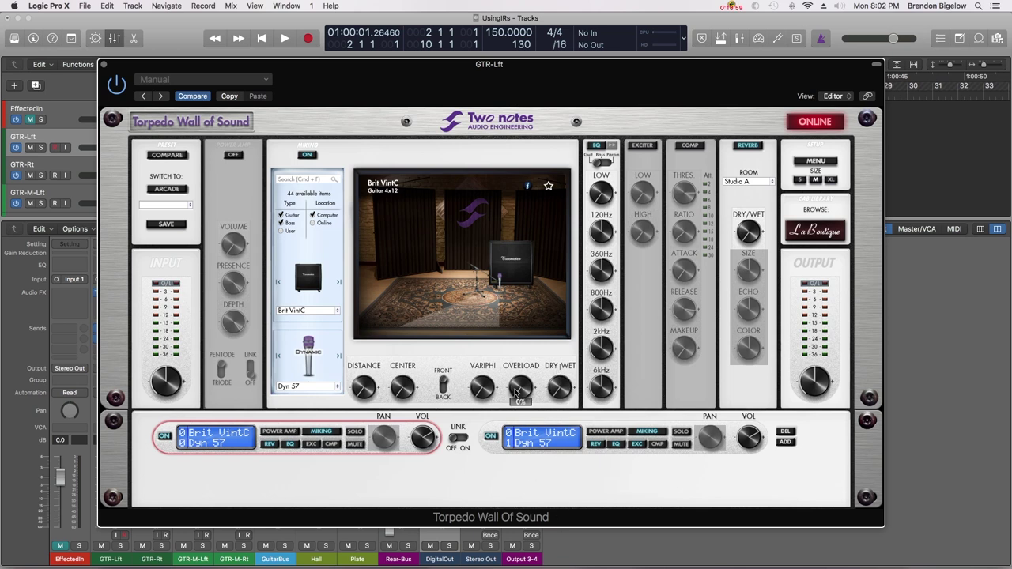
mouse_move(559, 390)
Step: Turn off the second slot's EXCITER, compare both slots, and return to the first slot
left_click(494, 447)
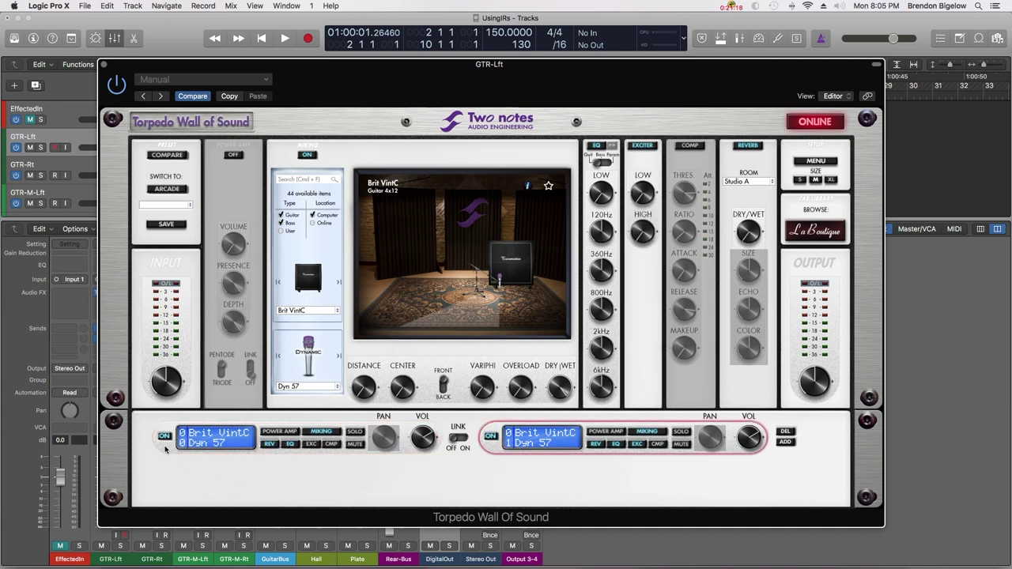
left_click(642, 145)
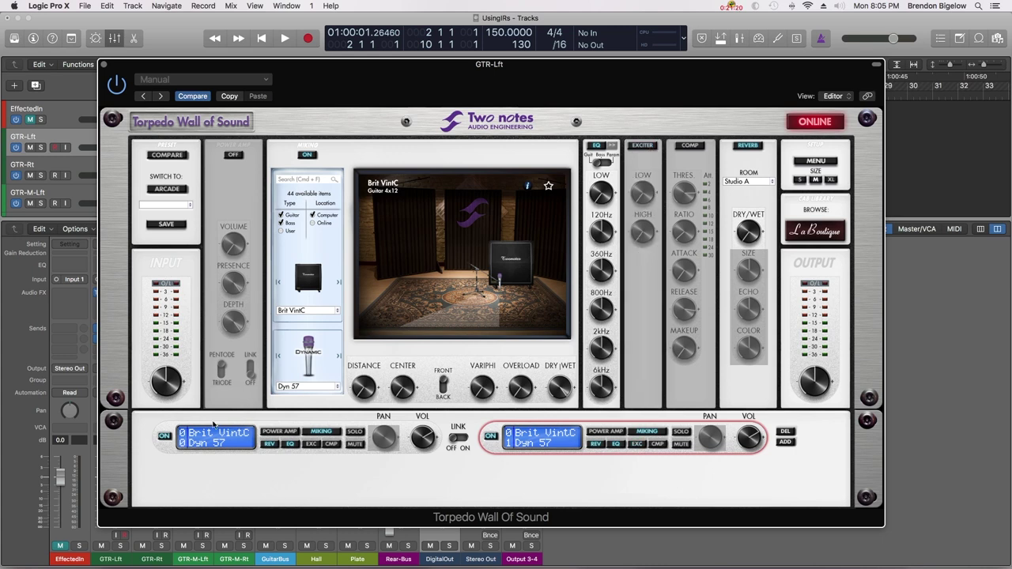
left_click(162, 452)
left_click(495, 452)
left_click(167, 448)
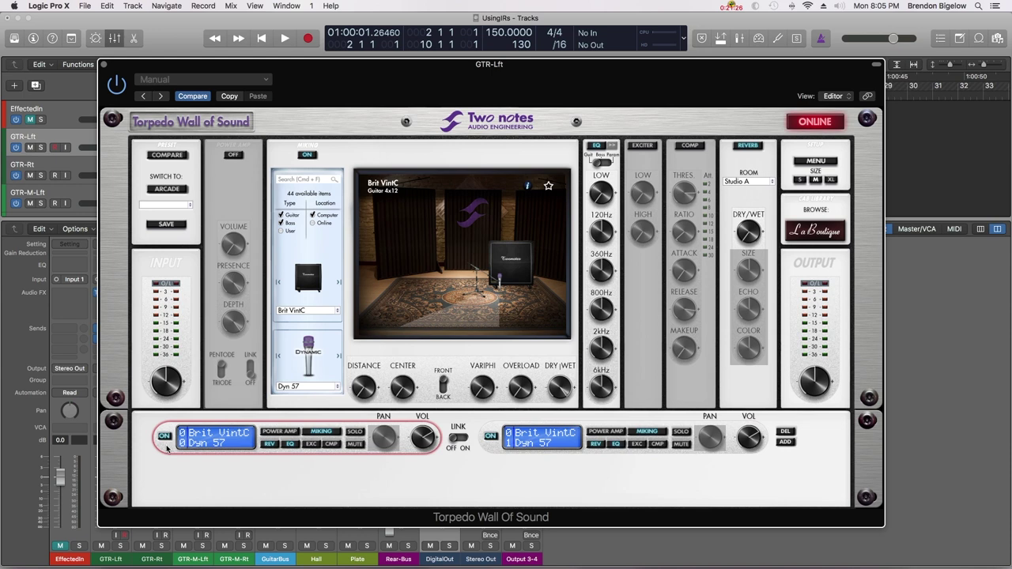
left_click(495, 448)
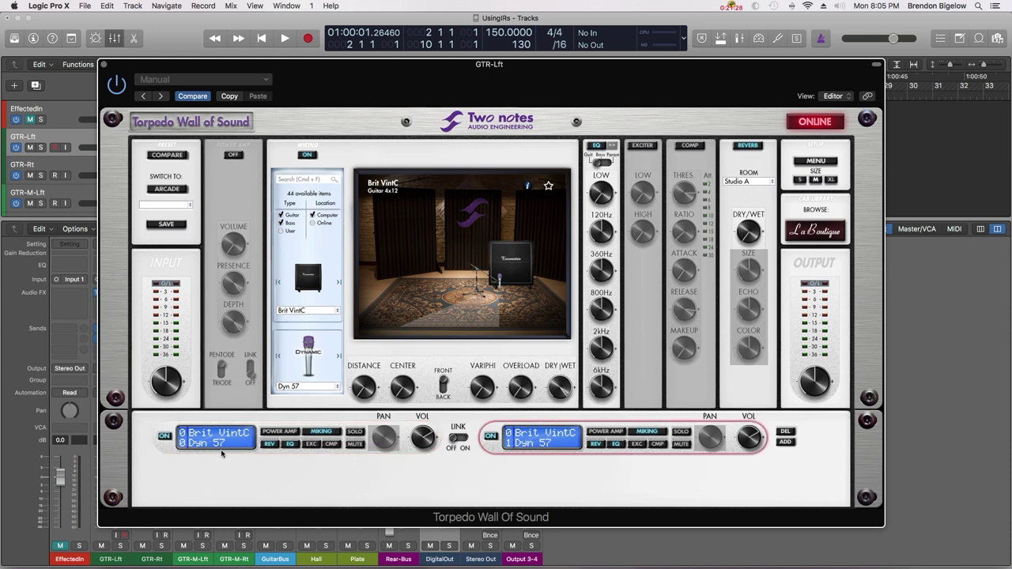
left_click(166, 448)
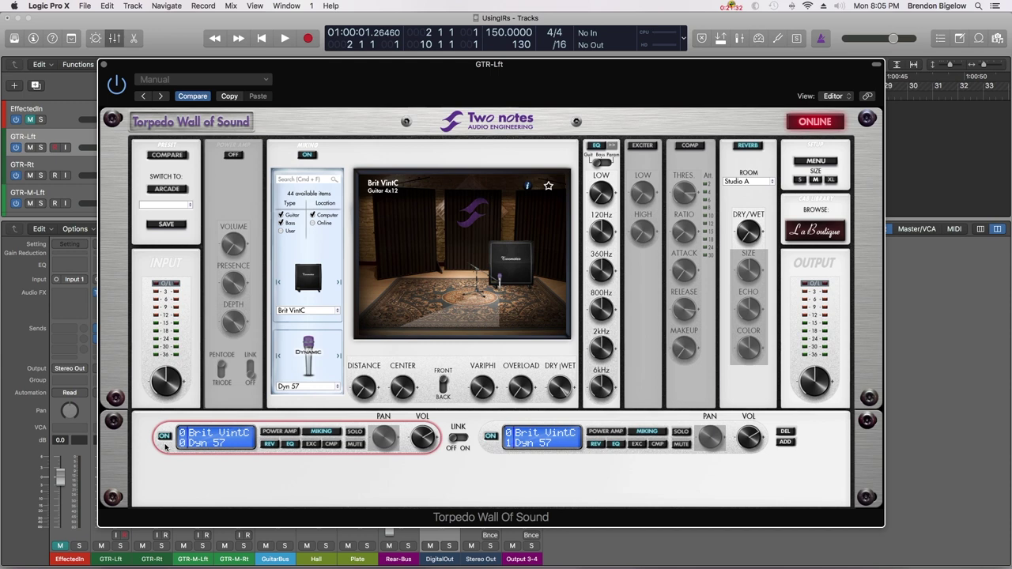
Step: Try the Fortin UK 30 cabinet, then BritGreen, on the first slot
left_click(336, 313)
mouse_move(332, 320)
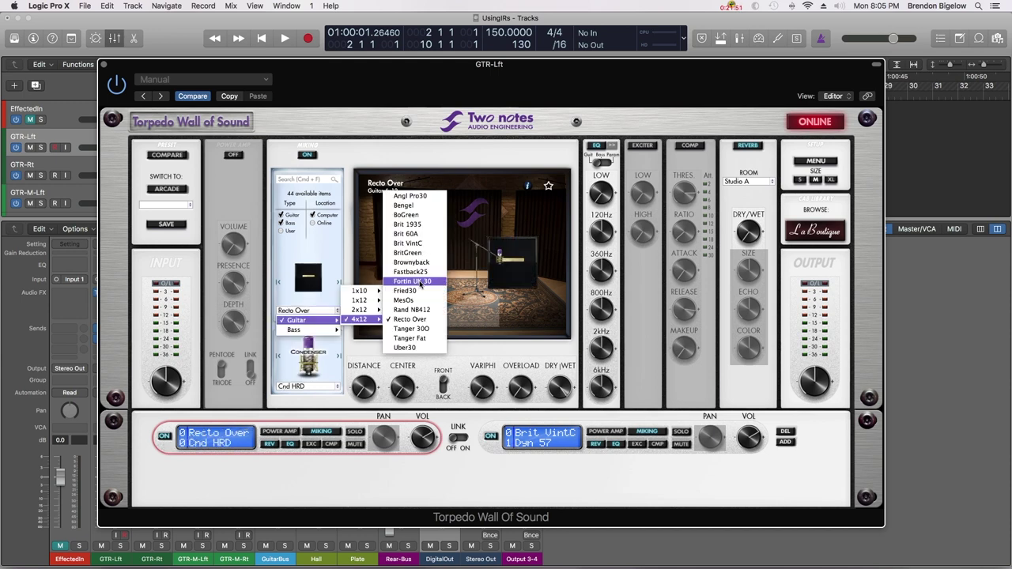
left_click(422, 286)
left_click(338, 313)
mouse_move(297, 320)
mouse_move(360, 319)
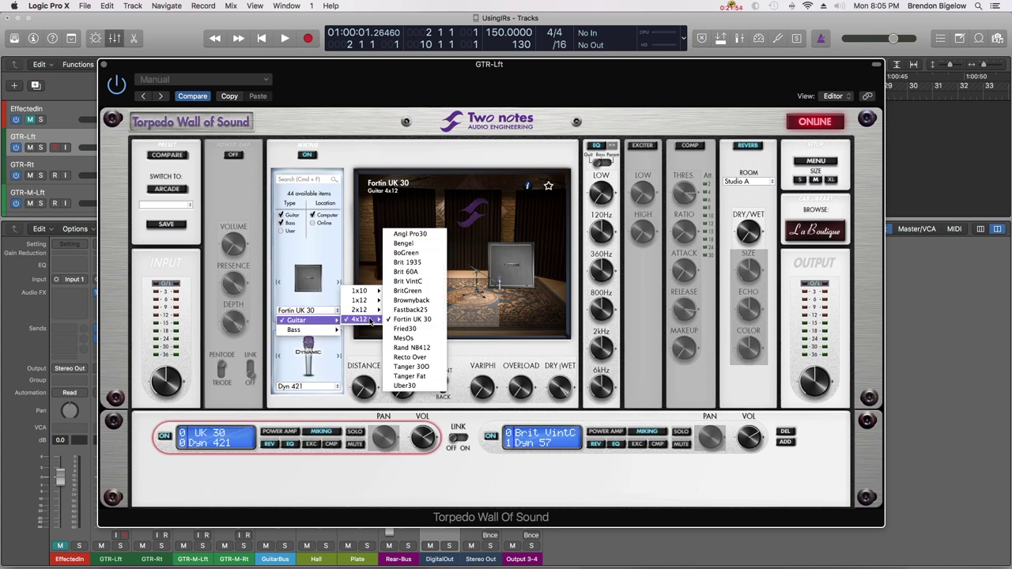
left_click(418, 293)
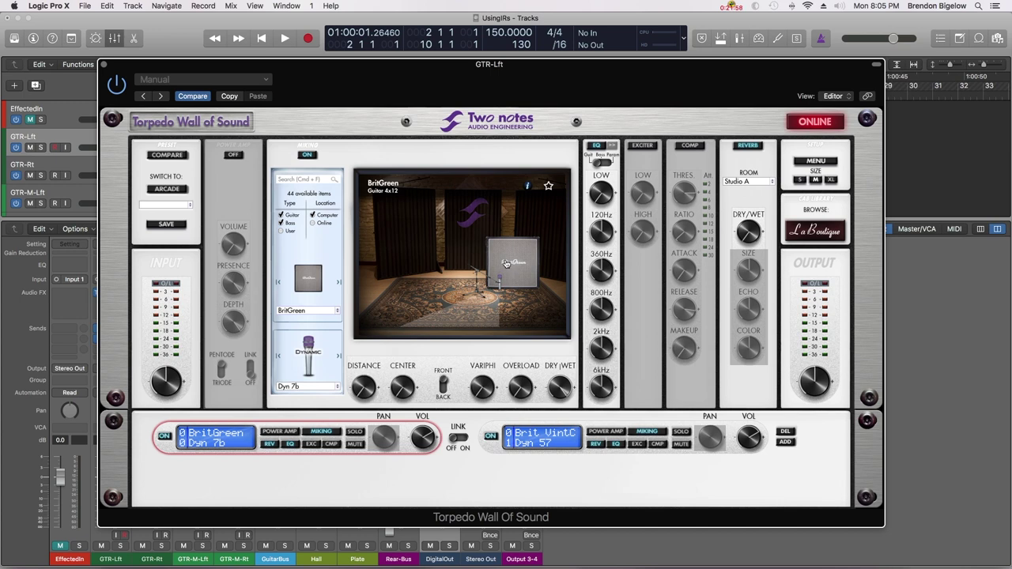
Step: Load the Brit VintC Guitar 4x12 cabinet into the first slot
left_click(336, 311)
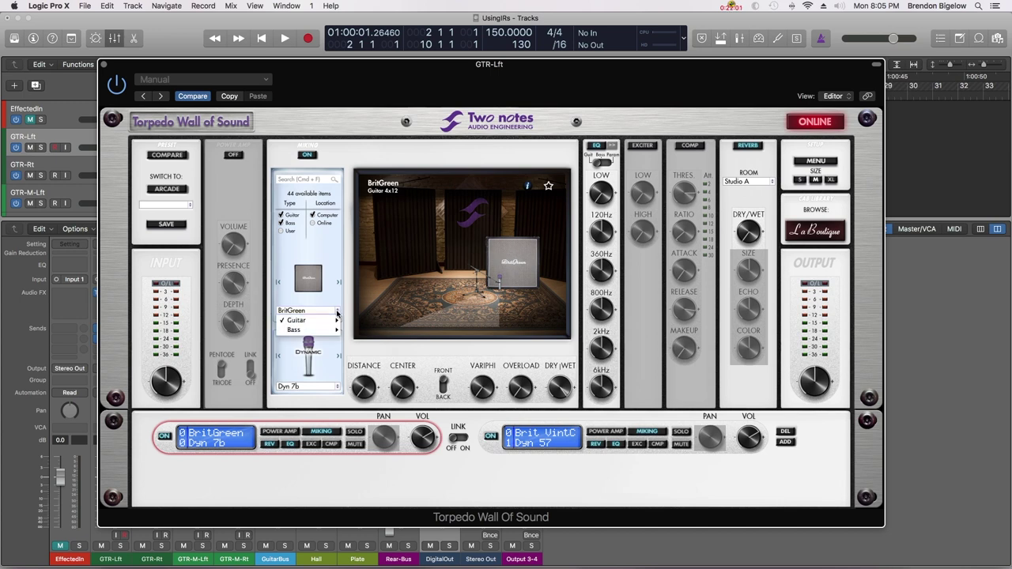
mouse_move(336, 320)
mouse_move(371, 320)
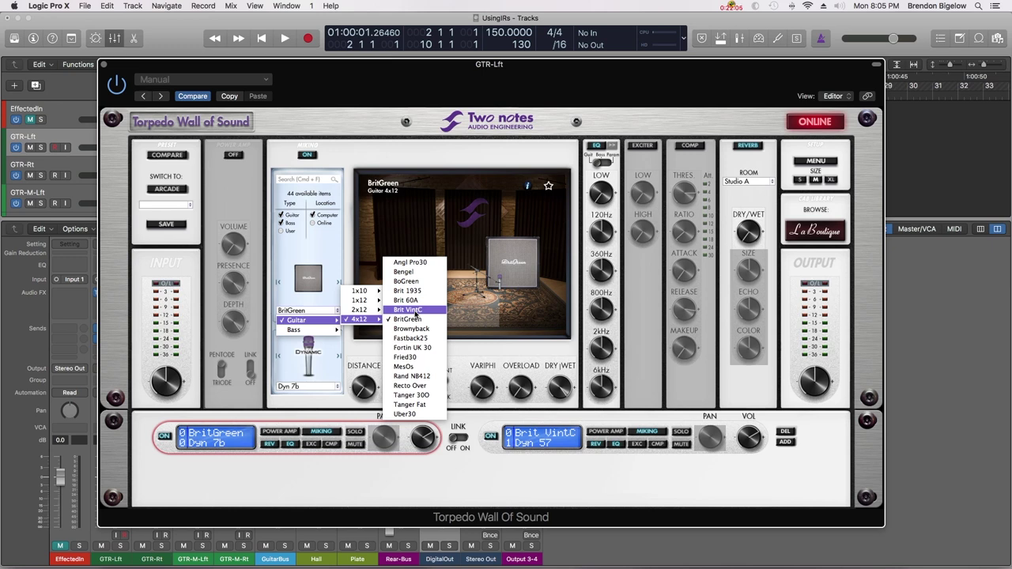
left_click(415, 310)
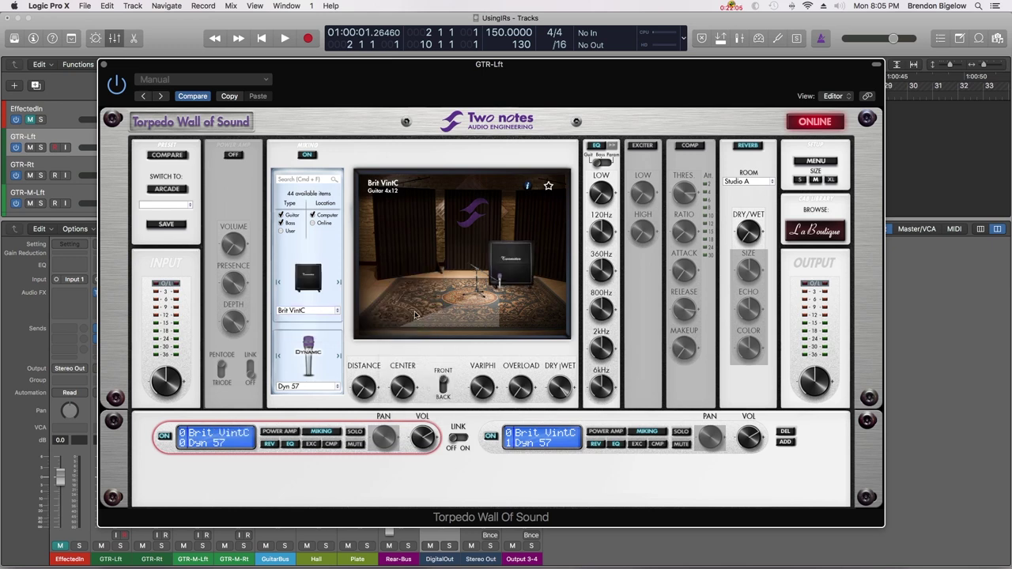
Step: Bring up the microphone choices for the first slot's Brit VintC cabinet
left_click(338, 388)
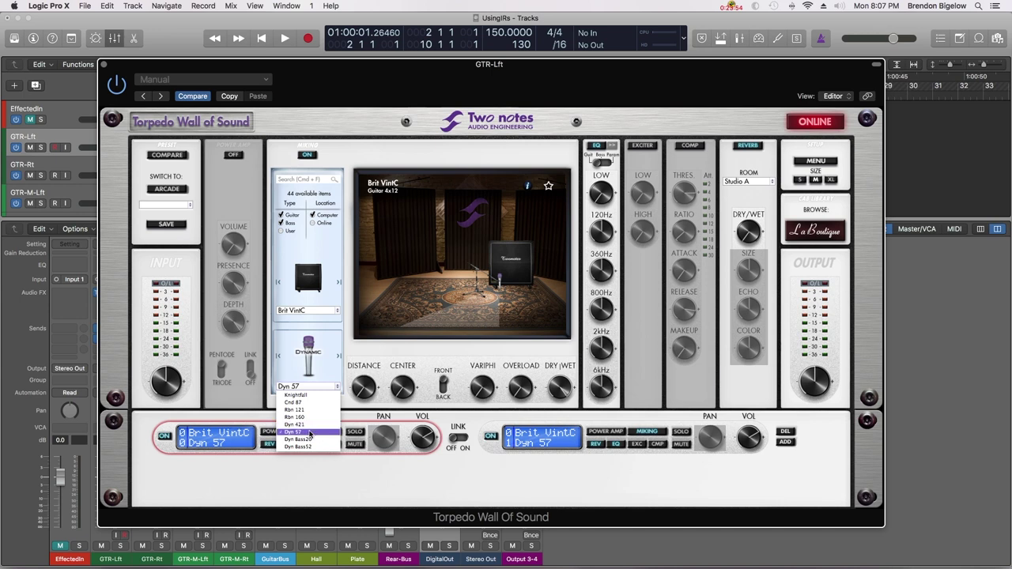
left_click(309, 433)
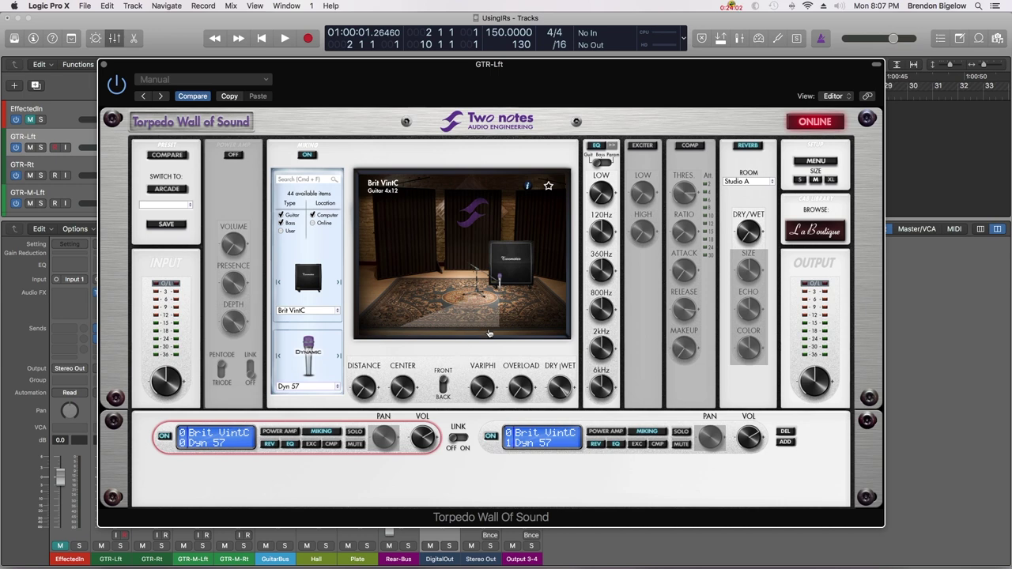
Step: Set the first slot's mic CENTER to 36%, then select the second cabinet slot
mouse_move(403, 393)
left_click_drag(403, 395, 406, 350)
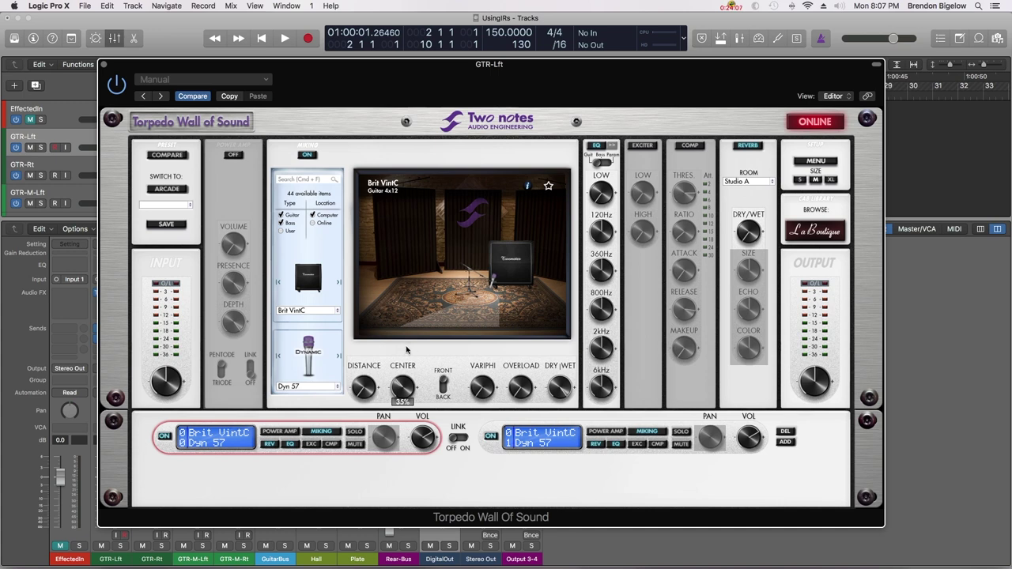
left_click(491, 449)
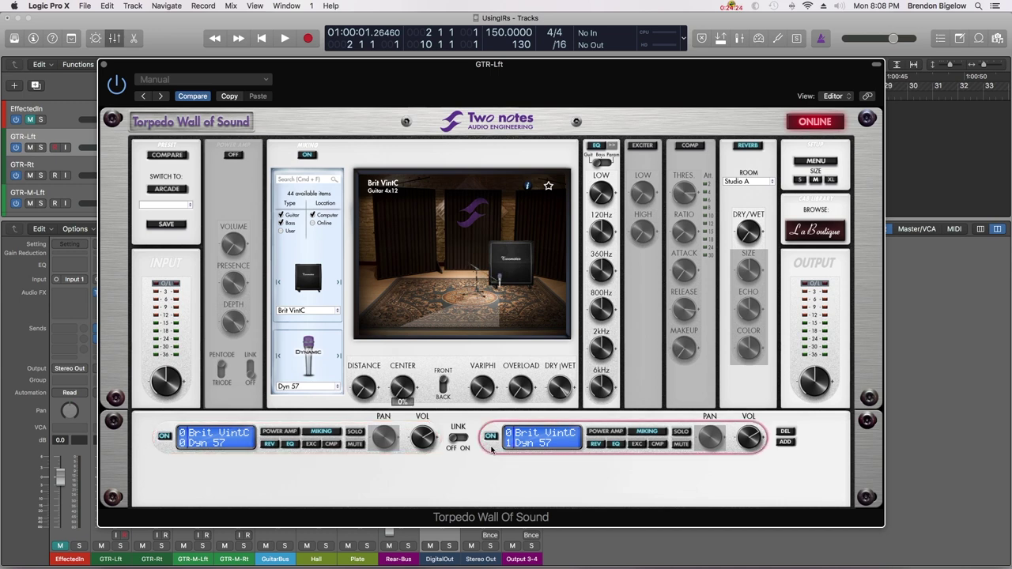
Step: Try the Brit 60A cabinet on the second slot, then return it to Brit VintC
left_click(337, 311)
mouse_move(336, 321)
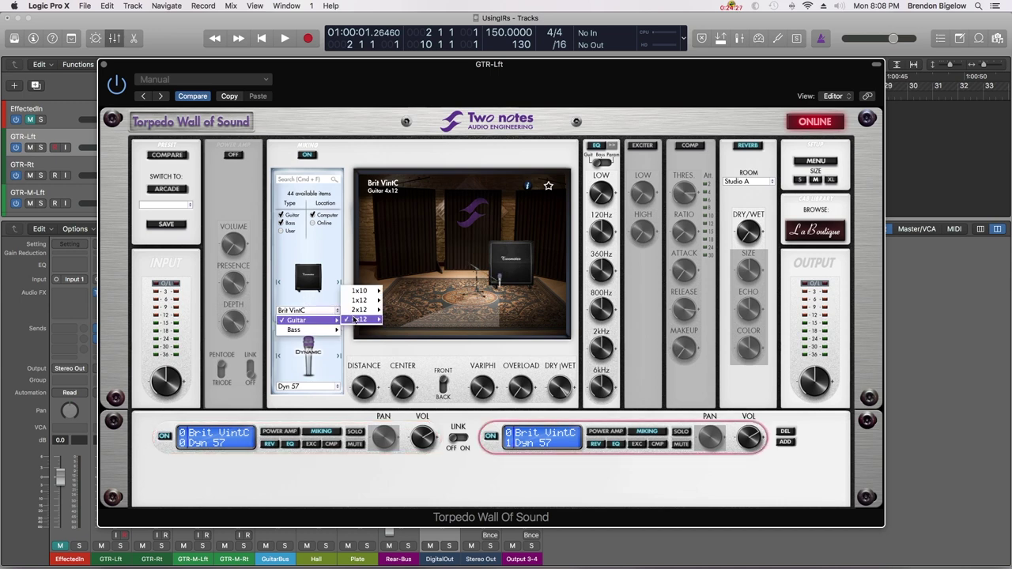
mouse_move(368, 319)
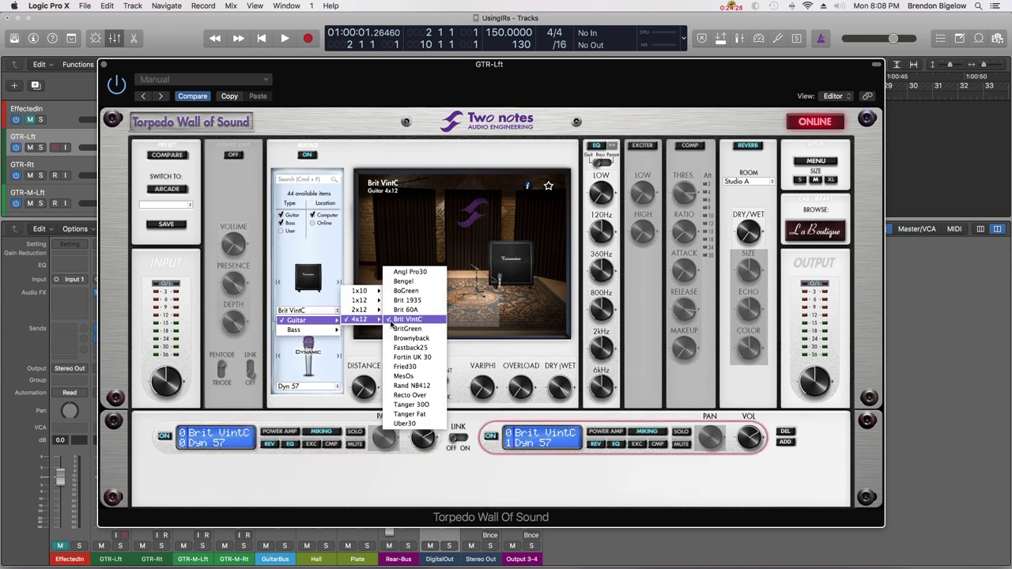
left_click(417, 310)
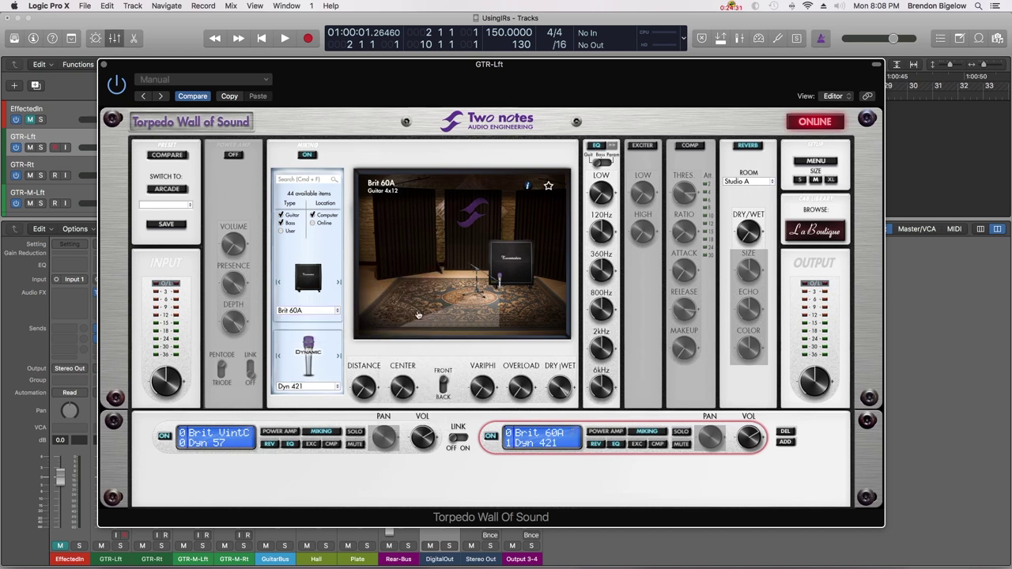
left_click(336, 313)
mouse_move(316, 320)
mouse_move(363, 319)
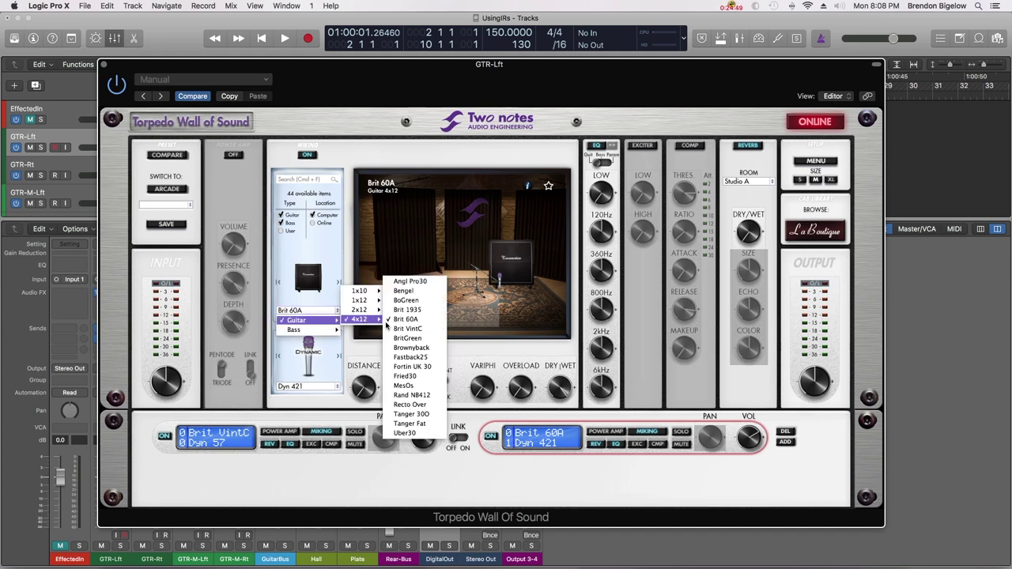
left_click(427, 329)
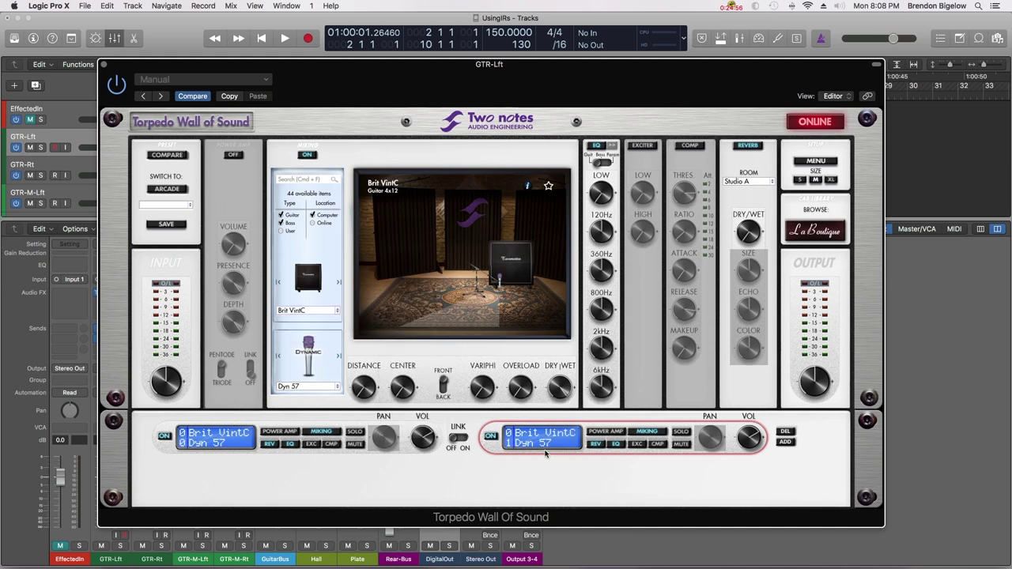
Step: Give the second slot a Dyn 421 mic with its CENTER at 22%
left_click(338, 387)
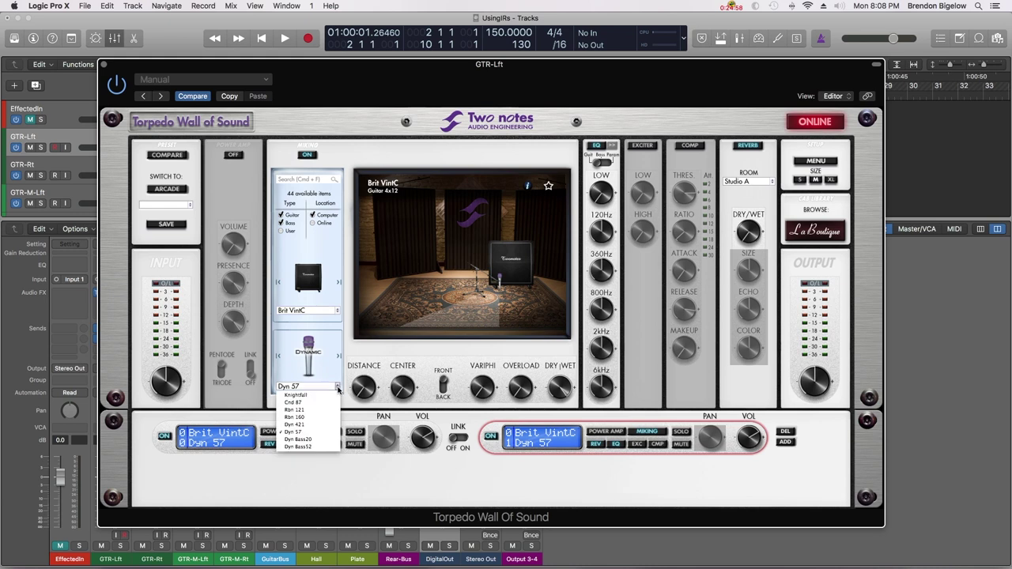
left_click(320, 426)
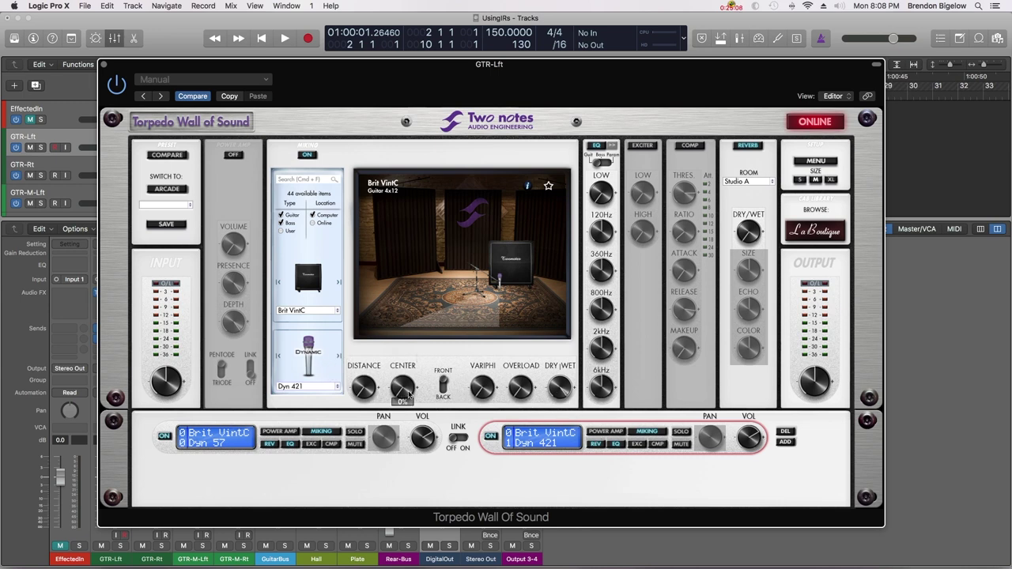
left_click_drag(405, 389, 404, 370)
Step: Raise the EQ LOW frequency to 103Hz on the first slot and 92Hz on the second
left_click(164, 451)
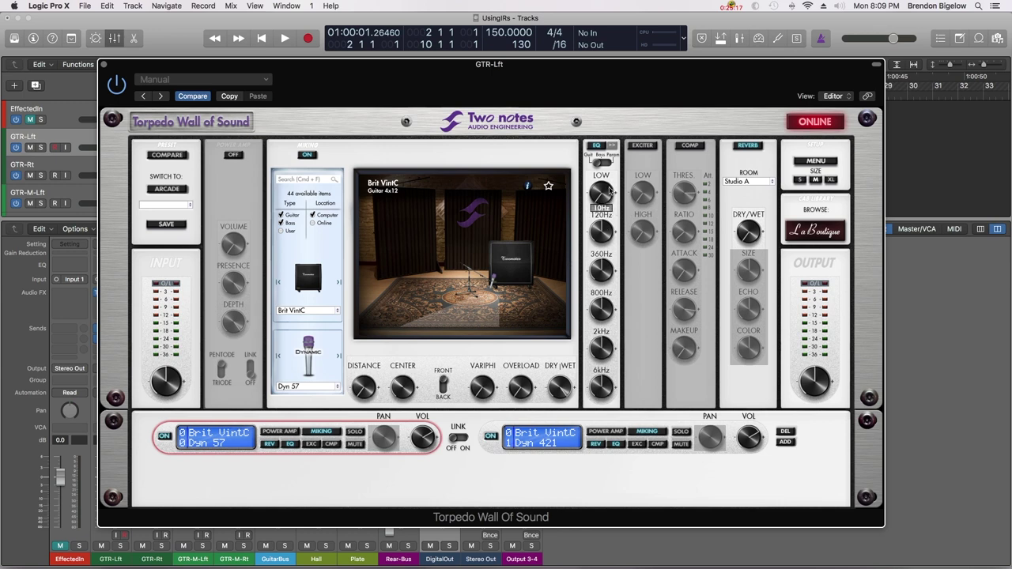
left_click_drag(604, 198, 599, 146)
left_click_drag(604, 199, 604, 186)
left_click(491, 431)
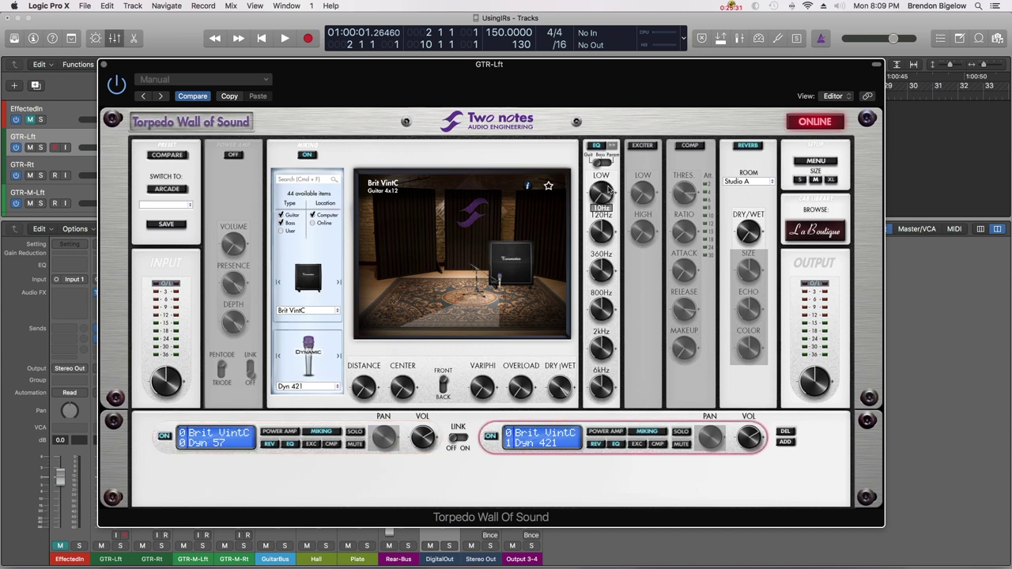
left_click_drag(606, 184, 602, 121)
Step: Shrink Torpedo to S size beside the mixer, stop recording GTR-Lft#08 and toggle the track's arming
left_click(801, 182)
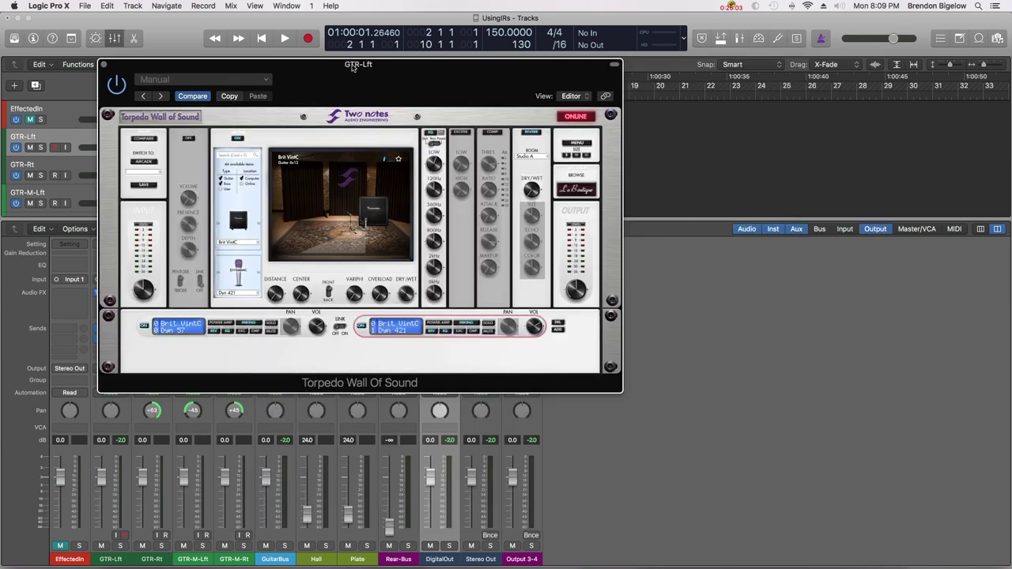
left_click_drag(362, 68, 674, 229)
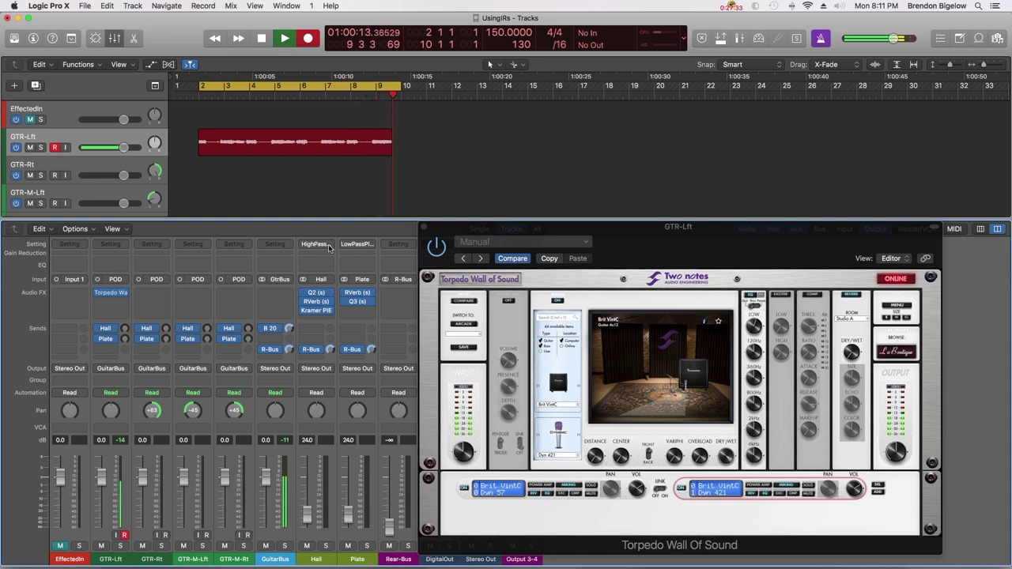
key("space")
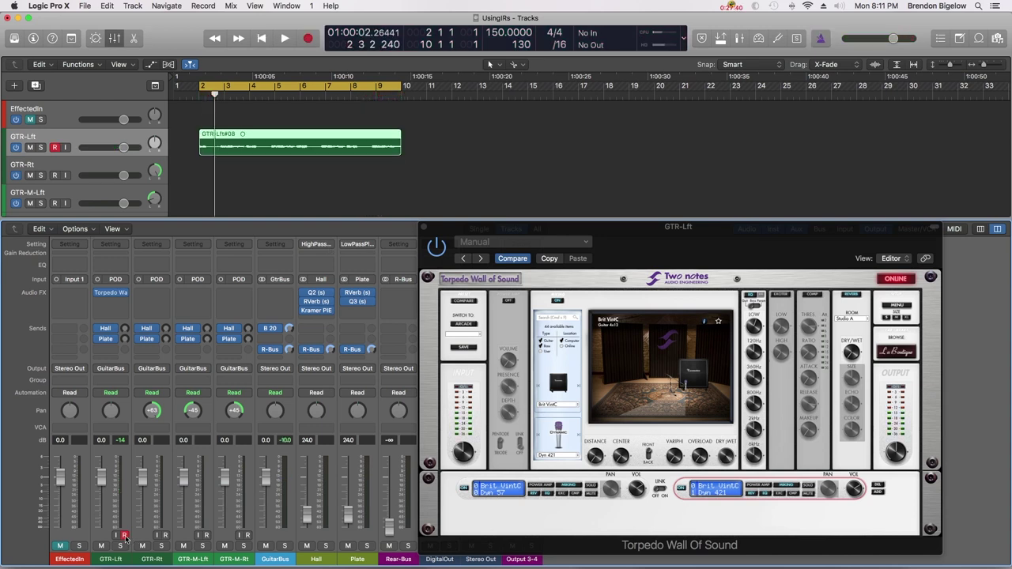
left_click(124, 535)
Step: Move the plugin window up and right, then play back the new take
left_click_drag(667, 233, 696, 127)
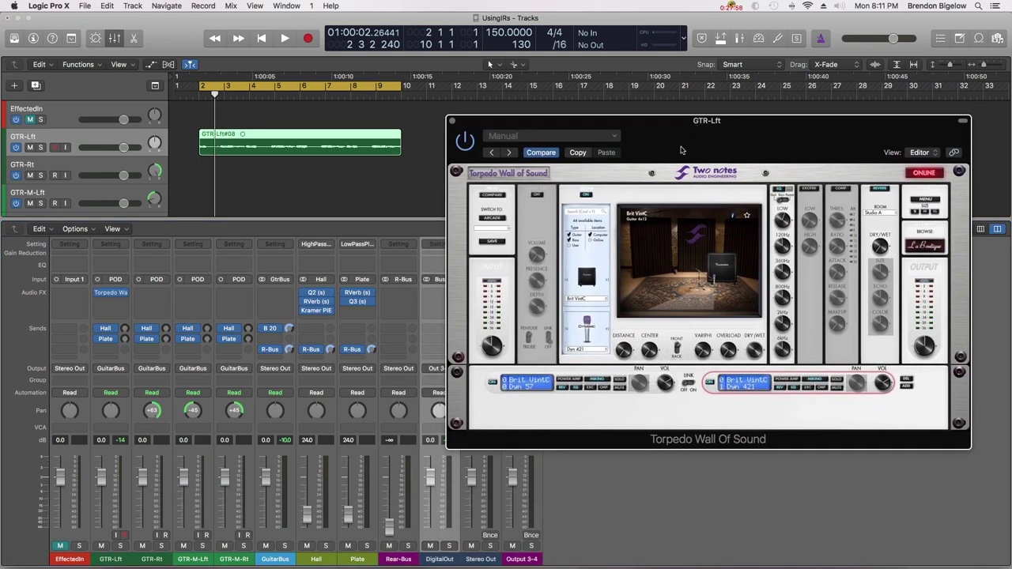
key("space")
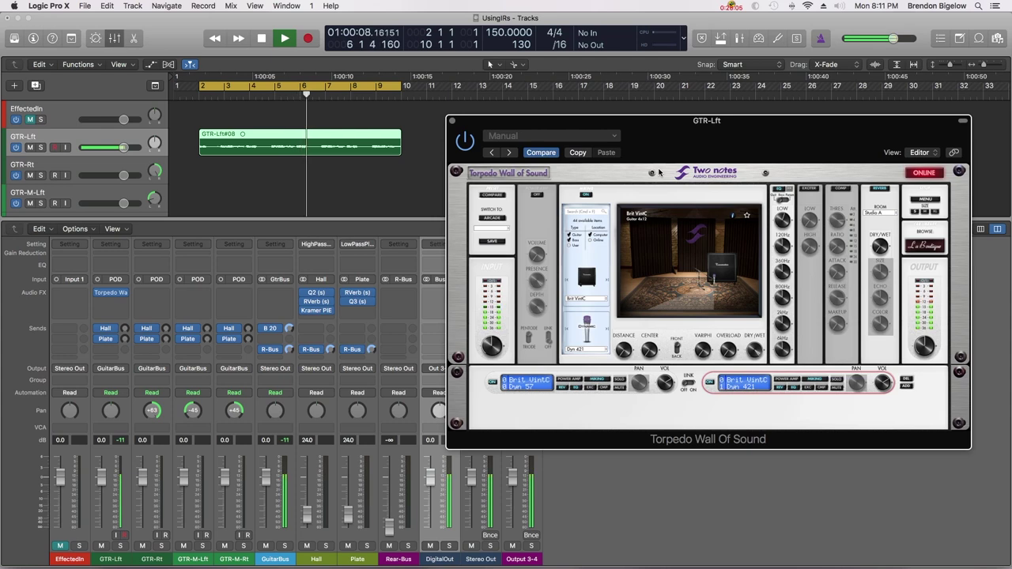
key("space")
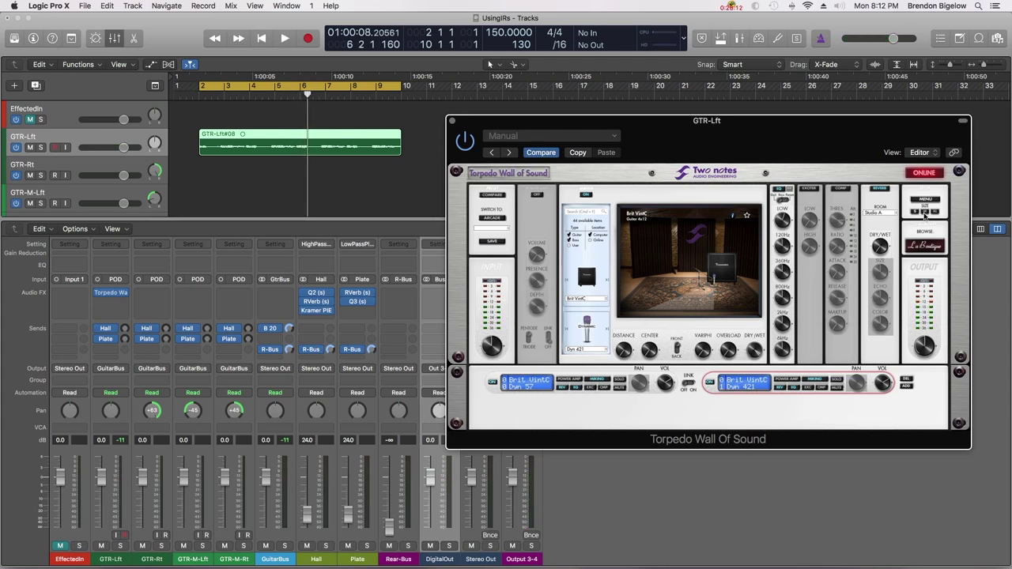
Step: Return the Torpedo window to M size, reposition it, and start playback
left_click(925, 212)
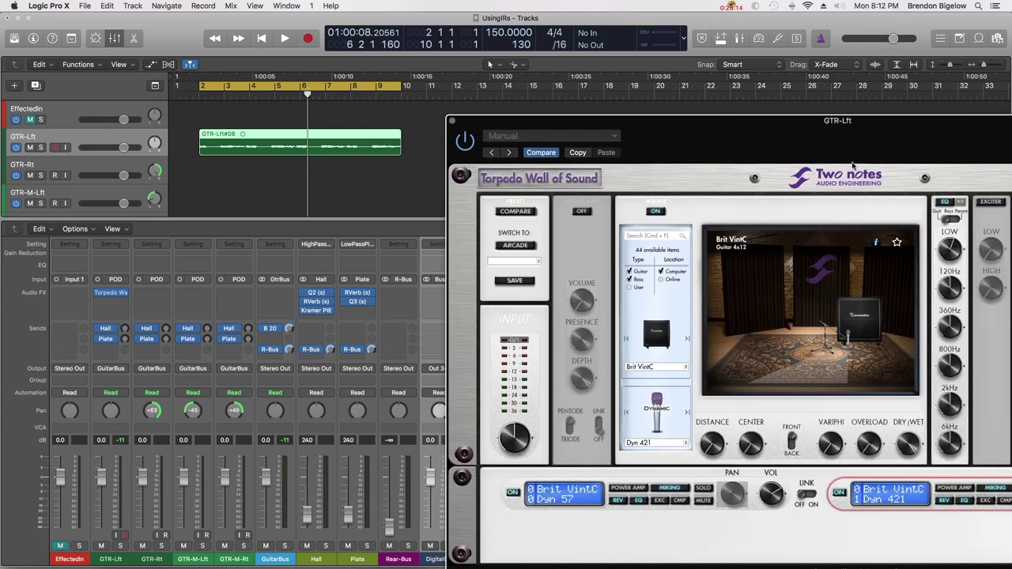
left_click_drag(804, 108, 531, 36)
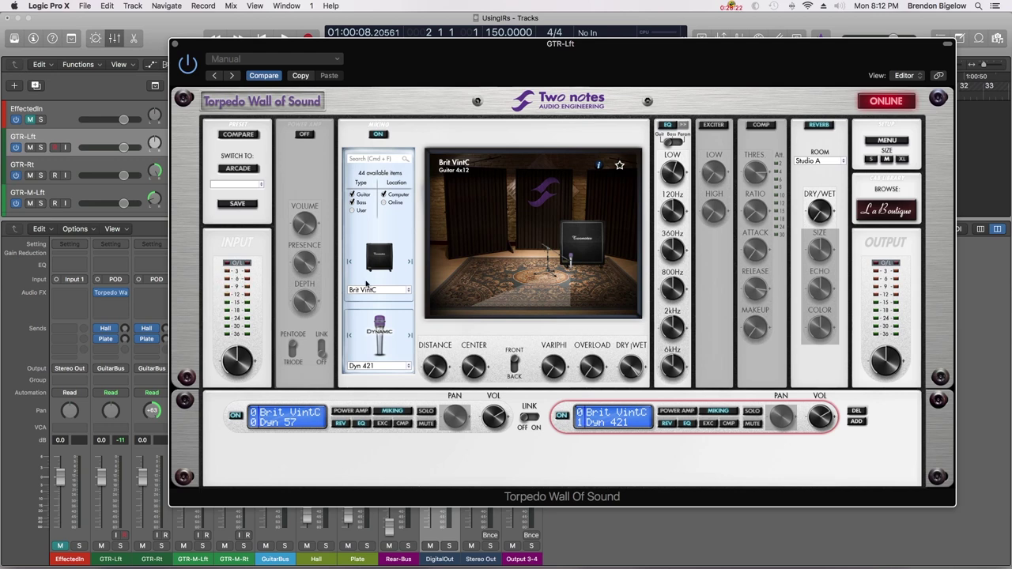
key("space")
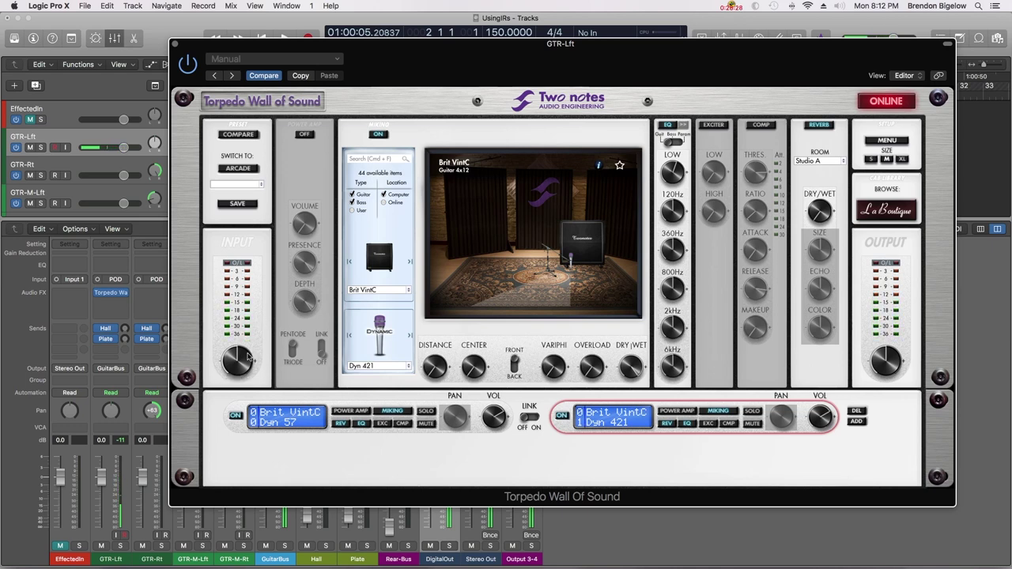
mouse_move(247, 356)
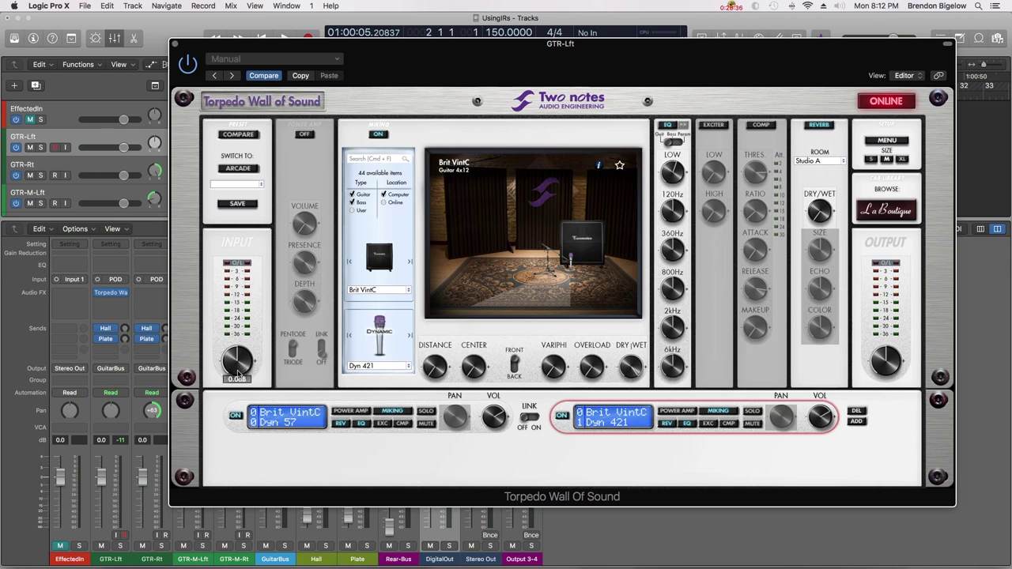
Step: Raise Torpedo's INPUT gain to about 11.6dB, then move the window back over the mixer
left_click_drag(240, 371, 237, 333)
key("space")
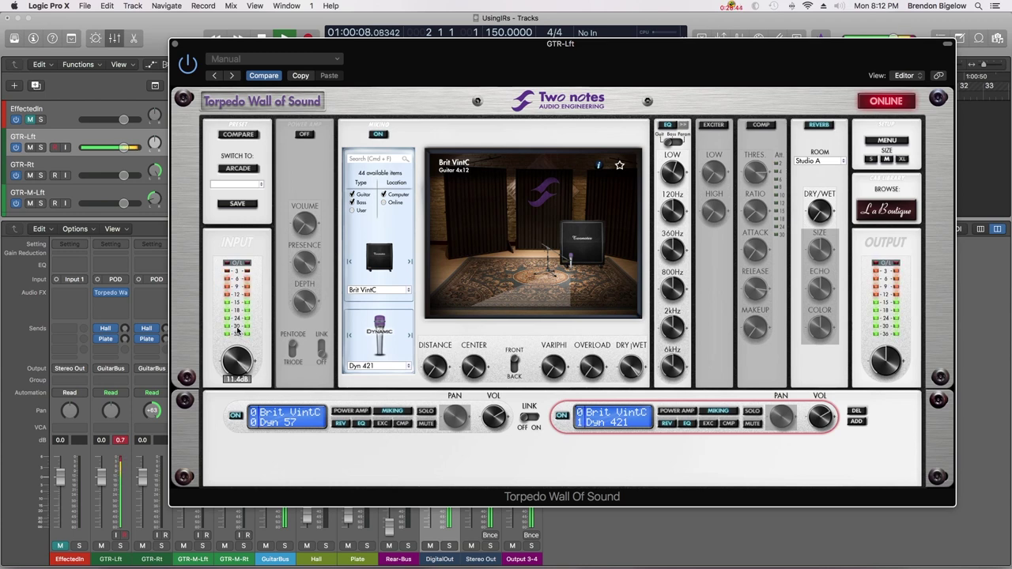
left_click_drag(237, 330, 238, 331)
left_click_drag(238, 329, 241, 332)
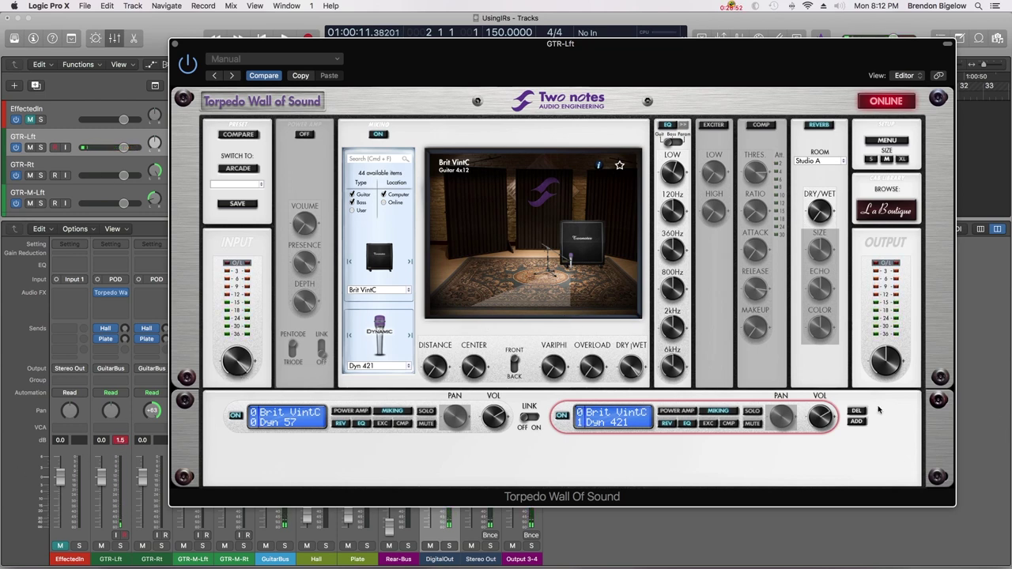
left_click_drag(366, 49, 544, 86)
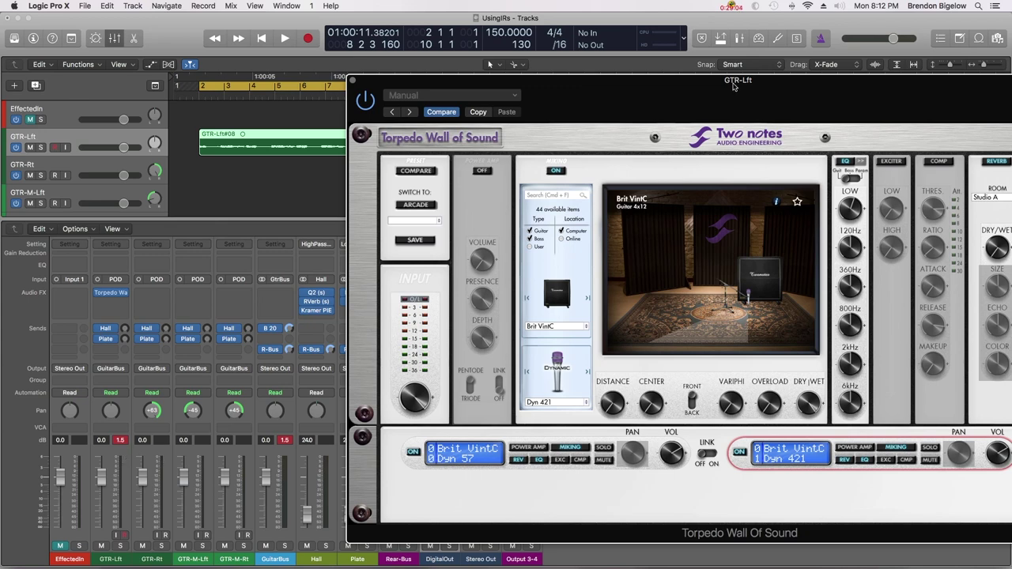
left_click_drag(718, 86, 527, 75)
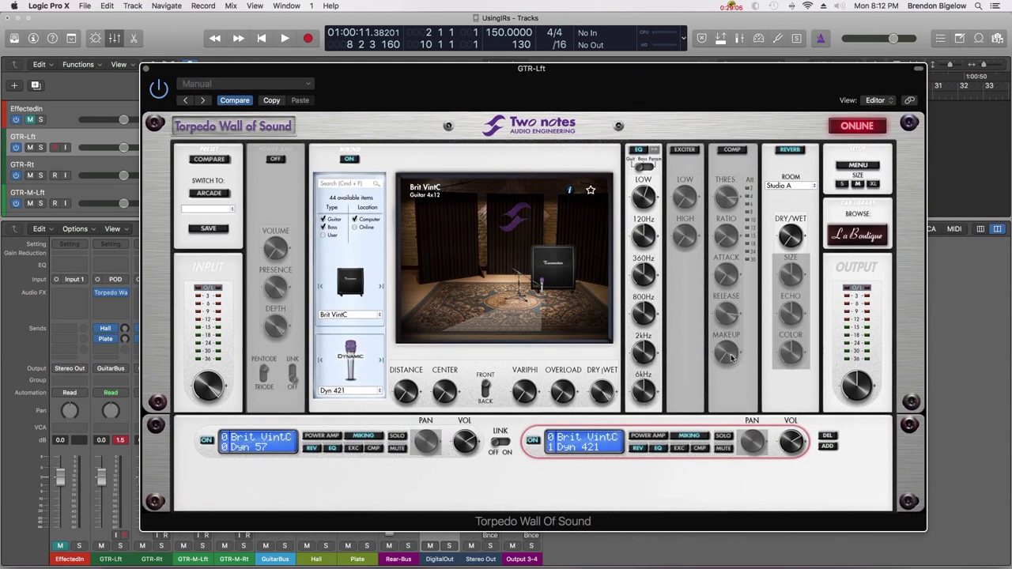
mouse_move(856, 391)
left_click_drag(857, 391, 863, 409)
left_click(121, 439)
mouse_move(453, 412)
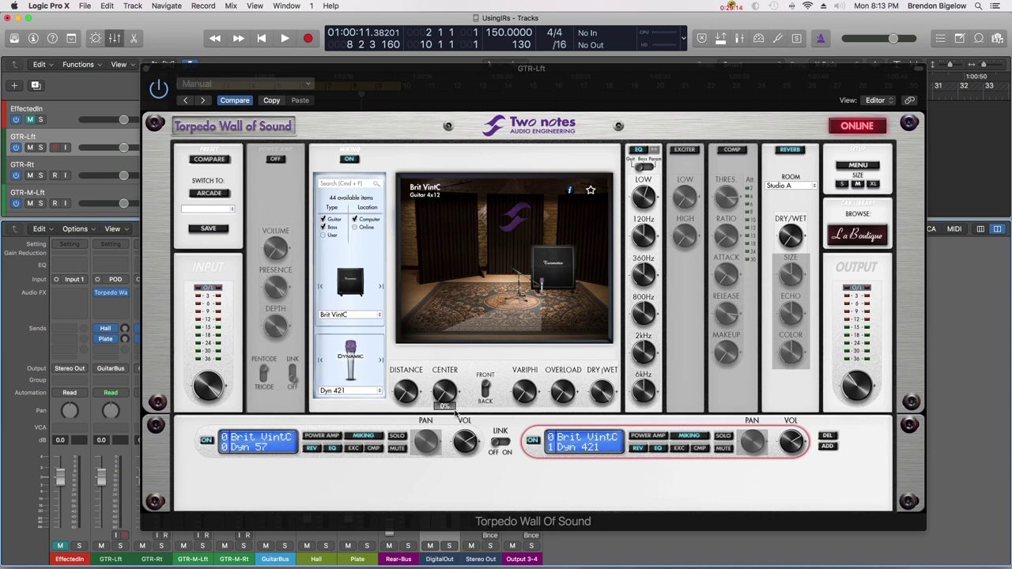
key("space")
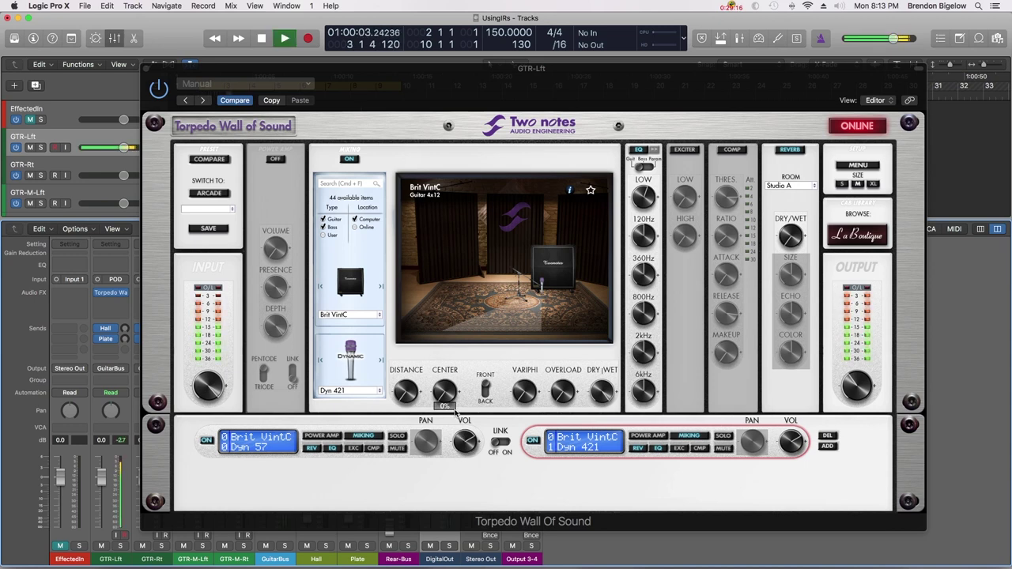
mouse_move(633, 341)
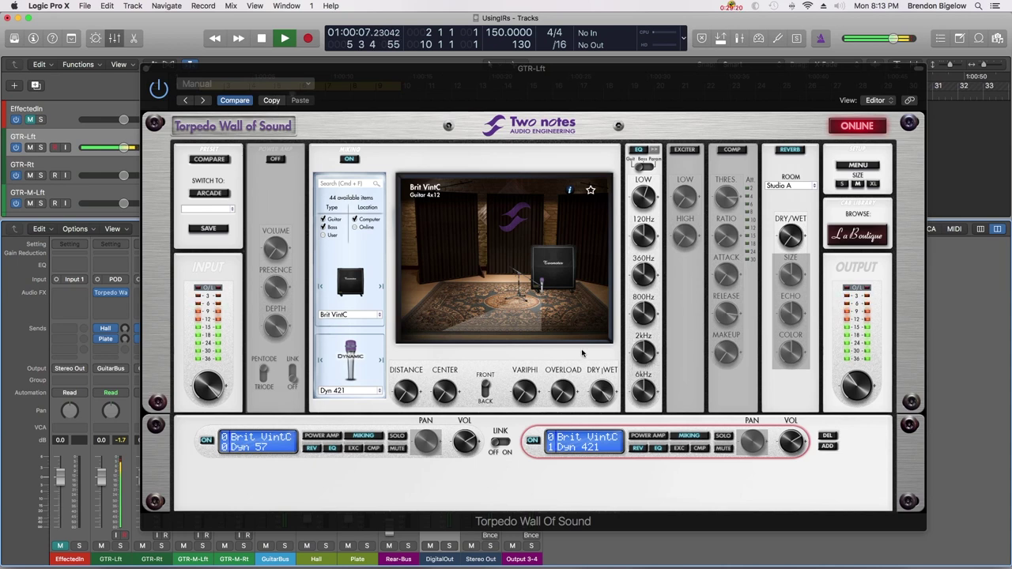
key("space")
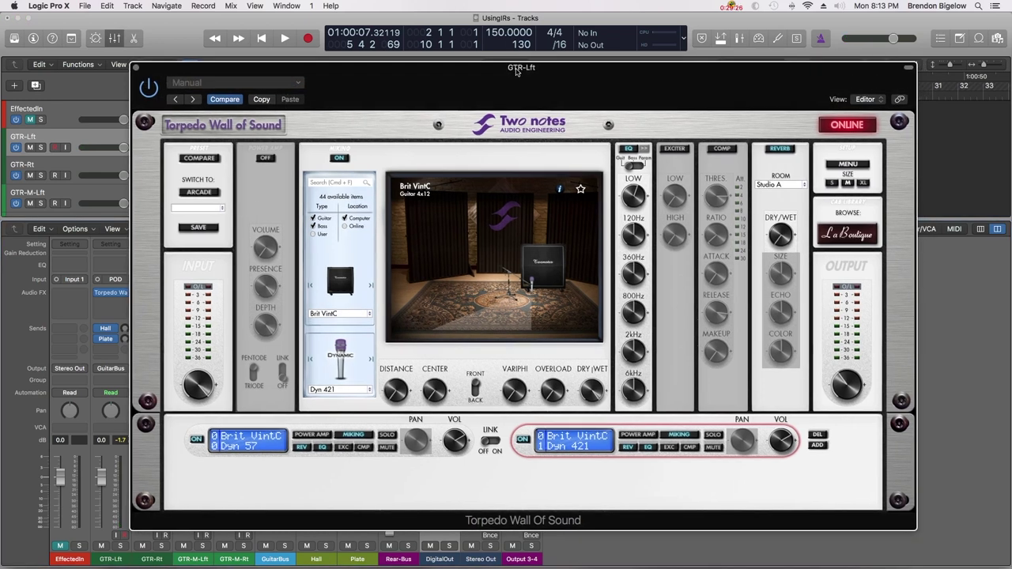
left_click_drag(528, 72, 512, 71)
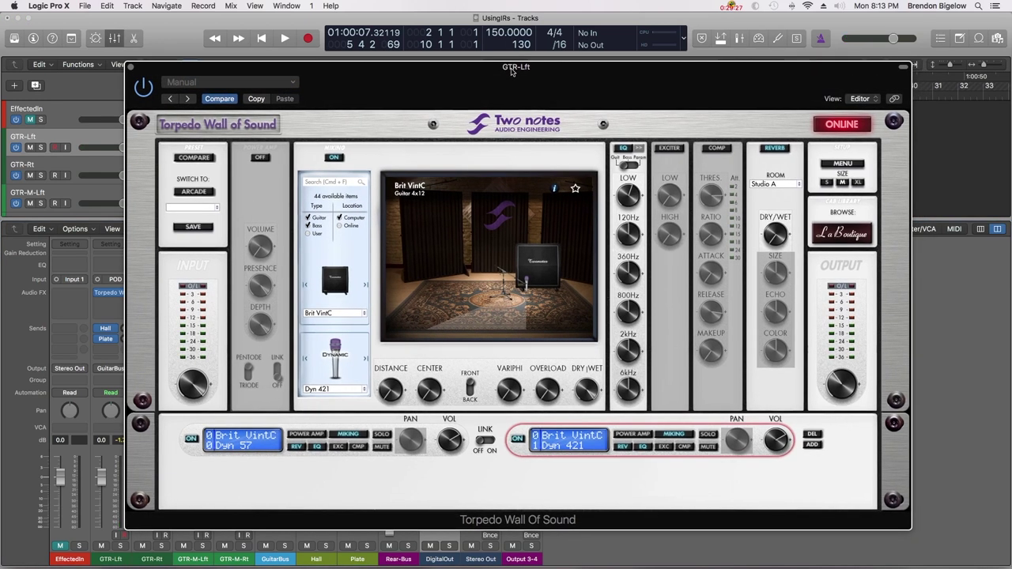
Step: Switch both Torpedo slots' cabinets to Brit 60A
left_click(363, 316)
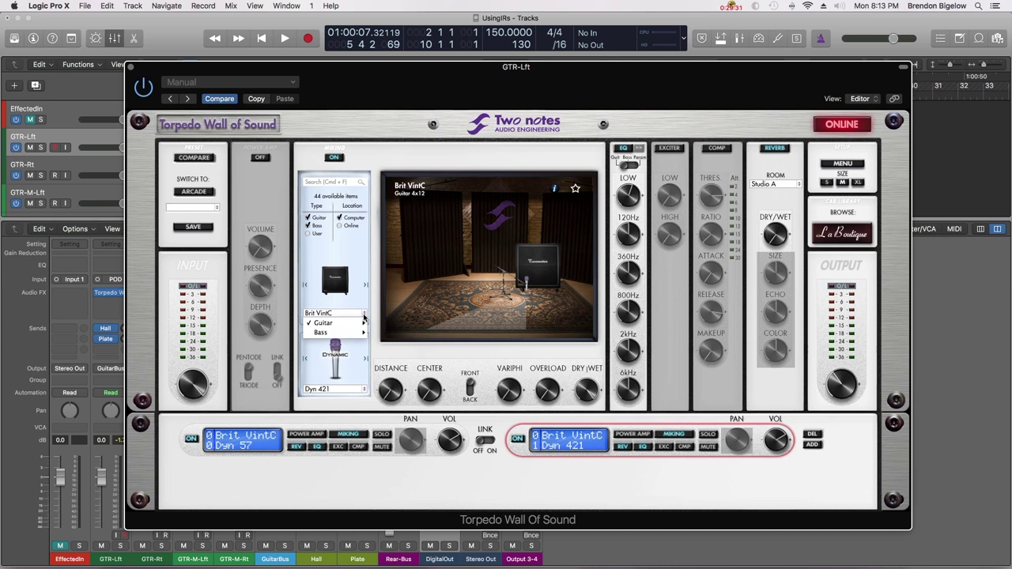
mouse_move(357, 322)
mouse_move(396, 323)
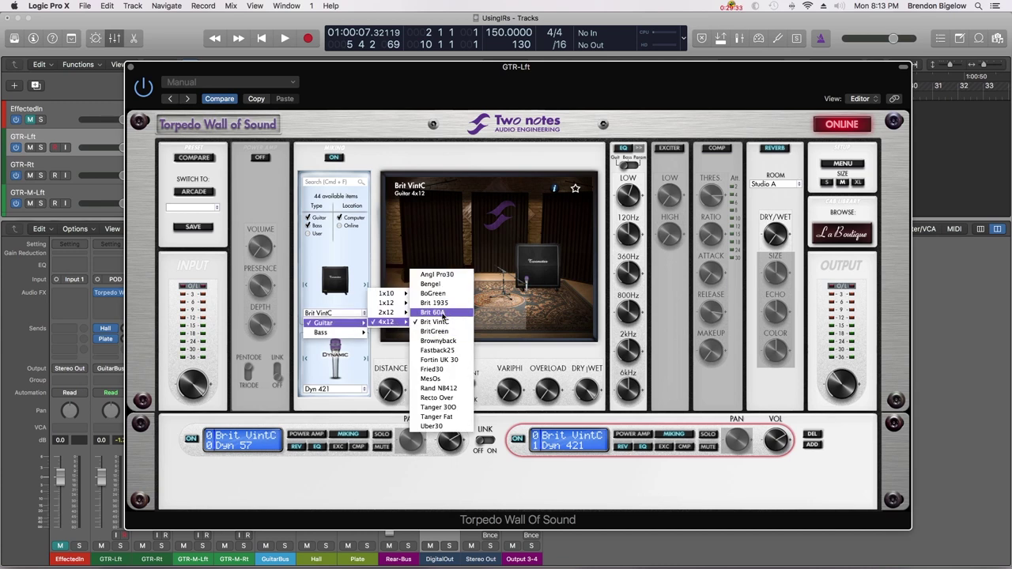
left_click(434, 312)
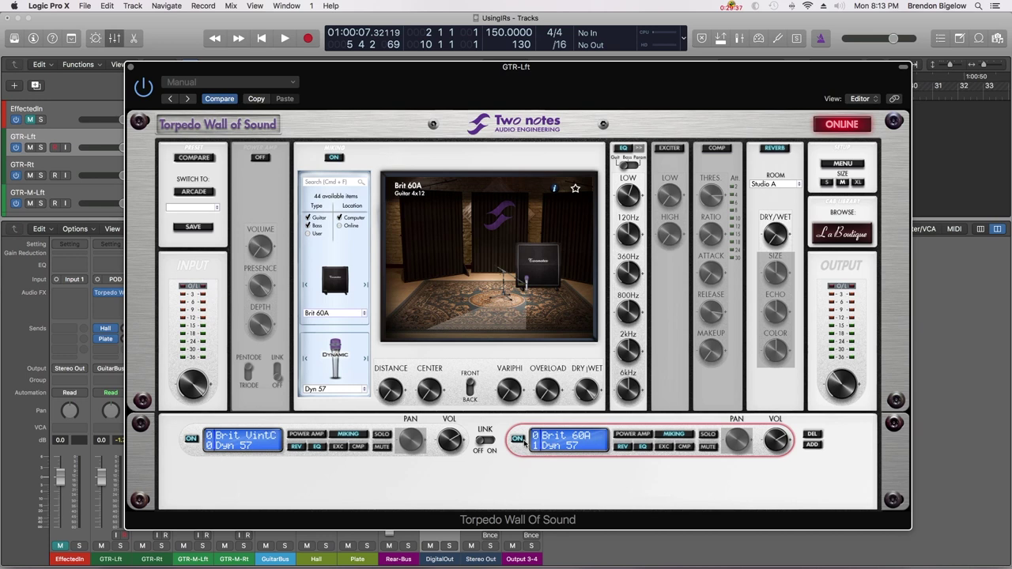
left_click(196, 451)
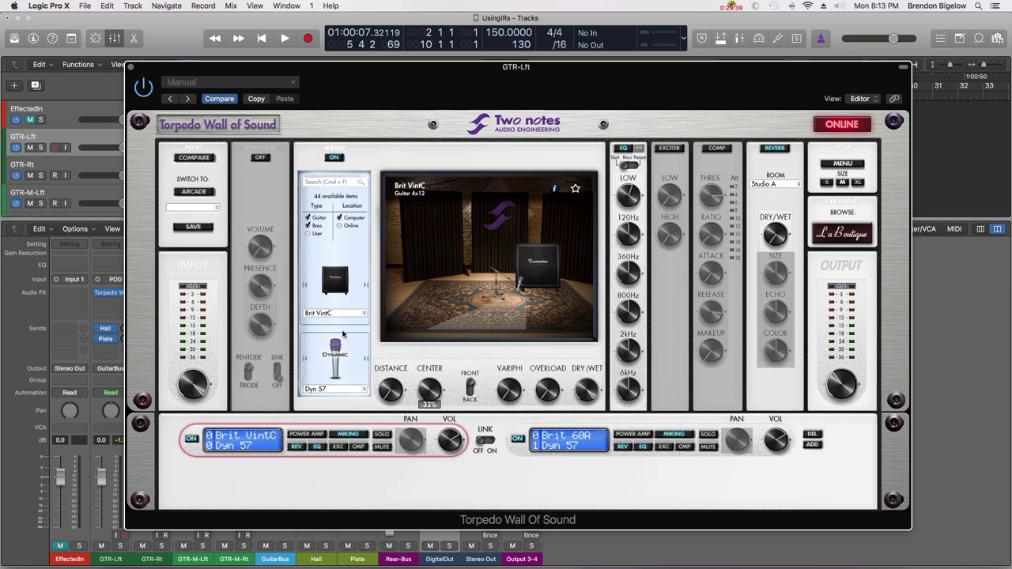
left_click(364, 313)
mouse_move(362, 323)
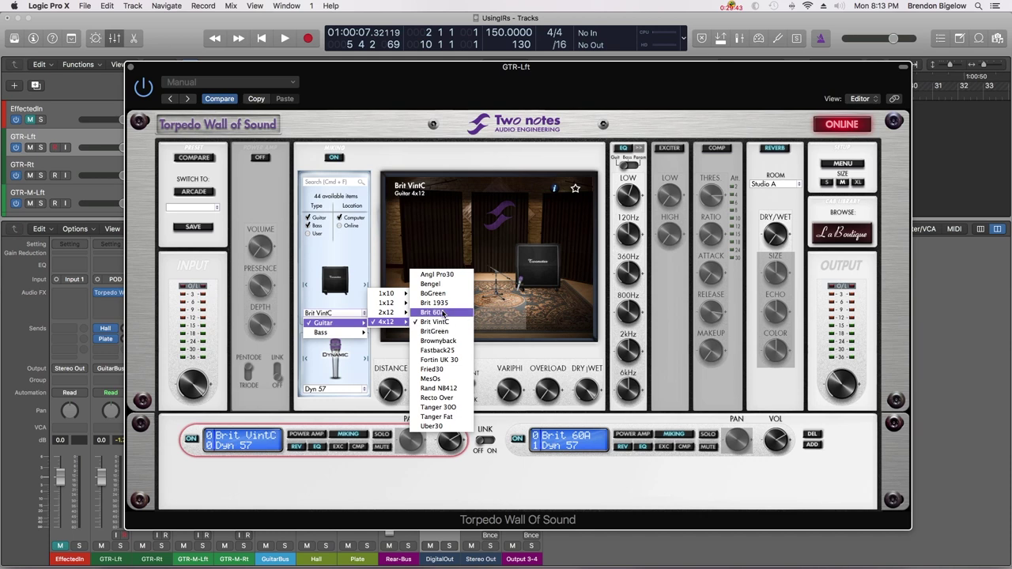
left_click(443, 314)
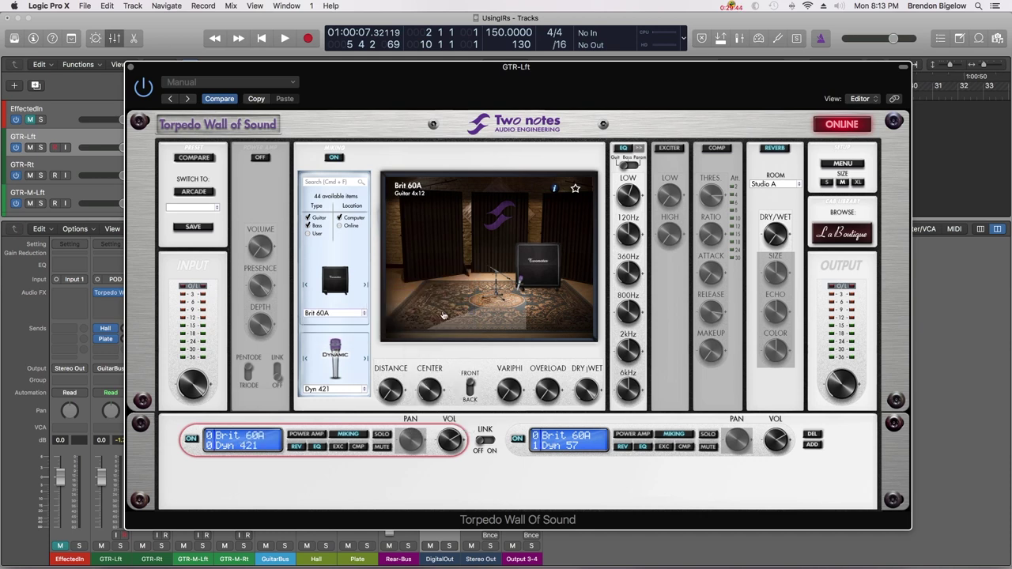
Step: Set the first slot's mic to Dyn 57 and the second slot's to Dyn 421
left_click(366, 391)
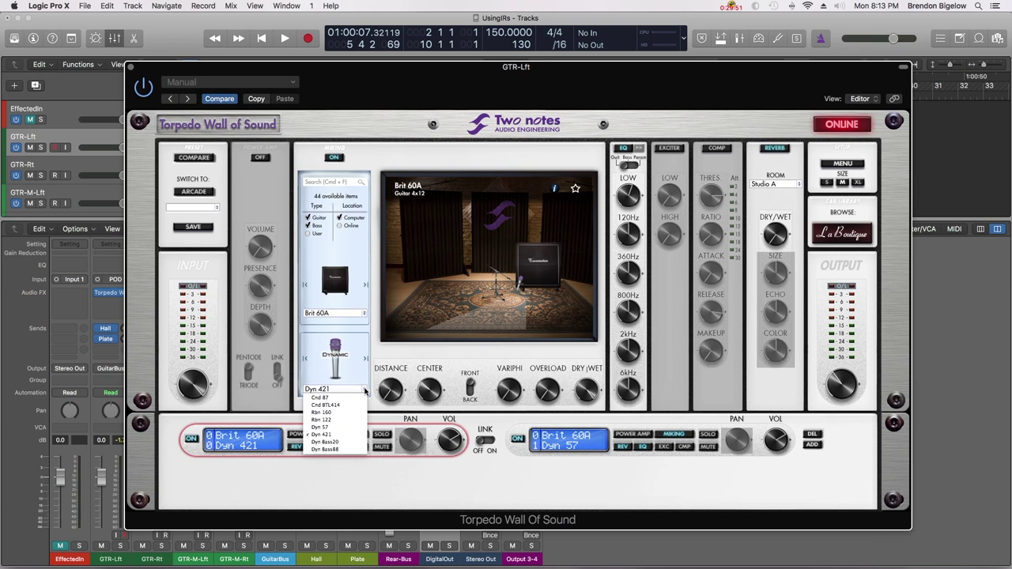
left_click(347, 428)
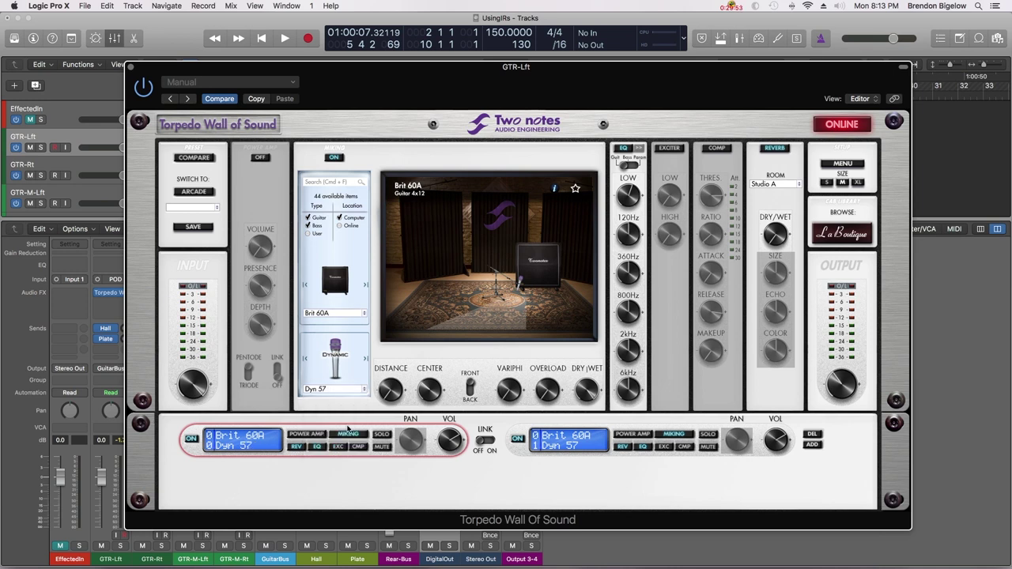
left_click(521, 451)
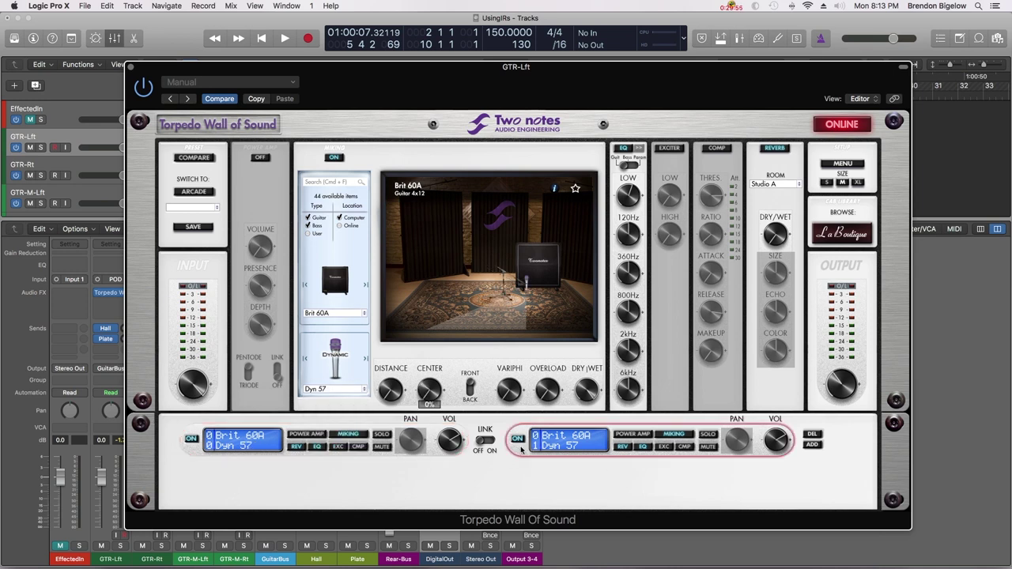
left_click(365, 389)
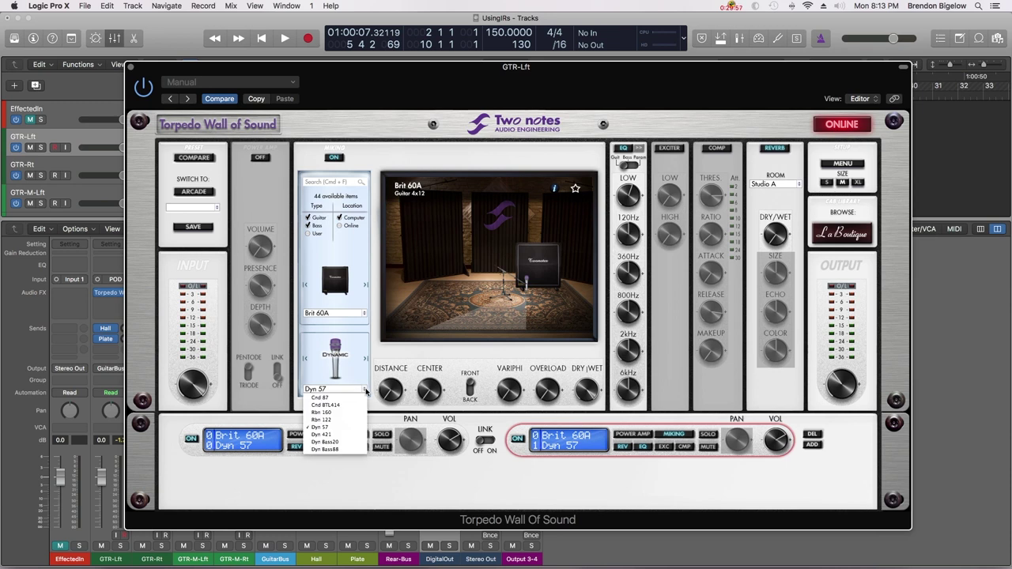
left_click(353, 436)
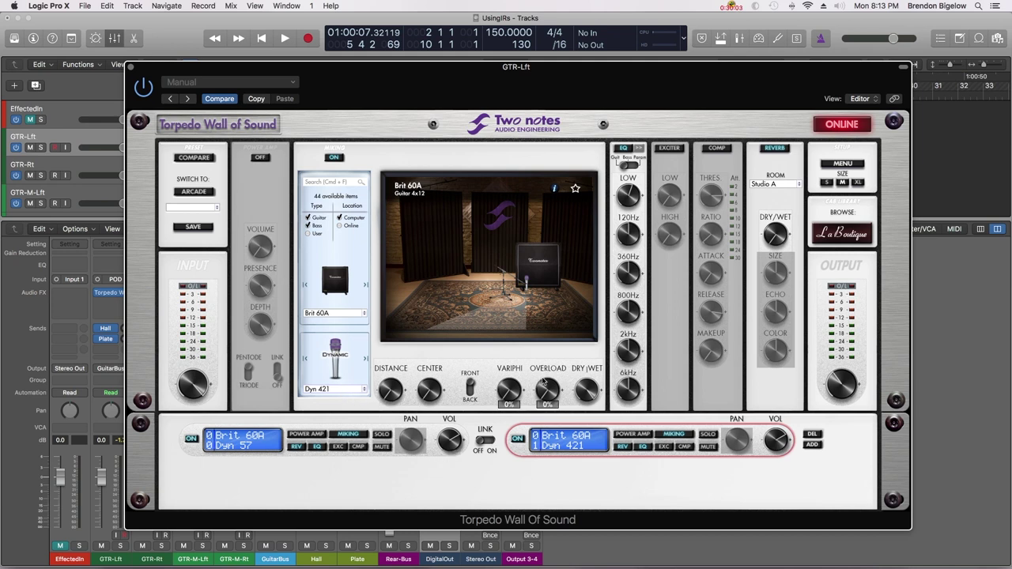
Step: Play back to hear the Brit 60A cabinets, then reposition the plugin window
key("space")
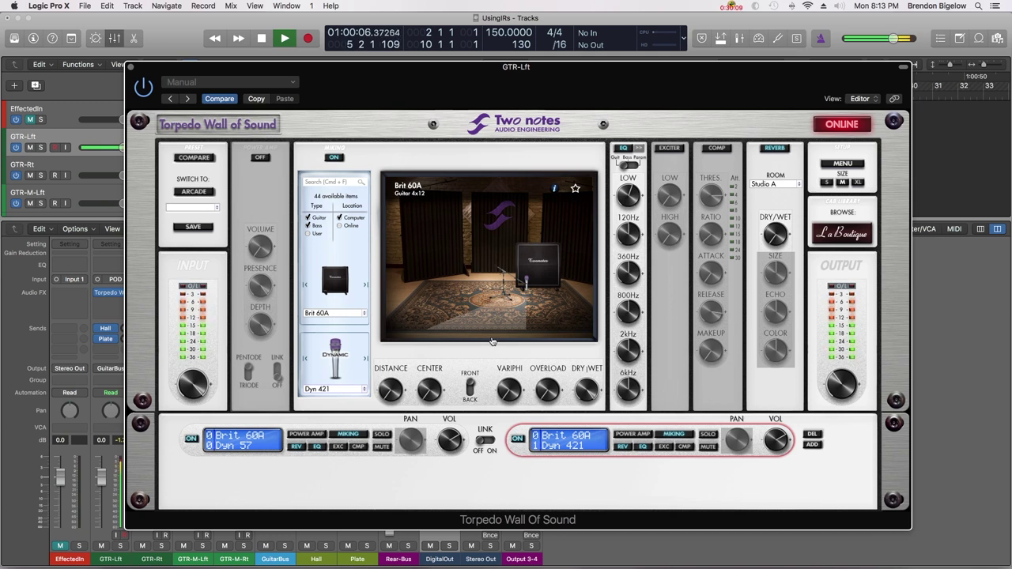
key("space")
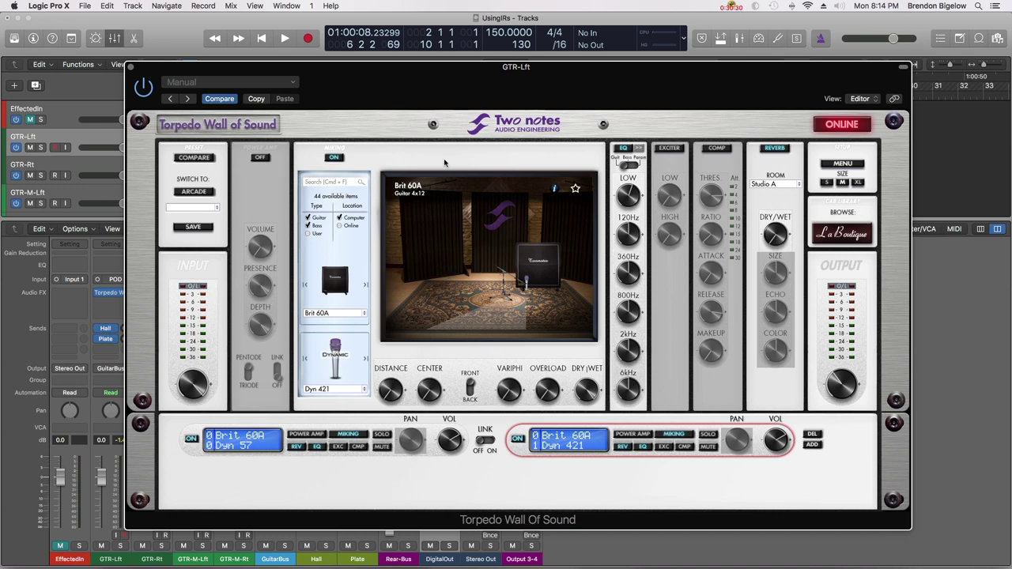
left_click_drag(467, 72, 544, 69)
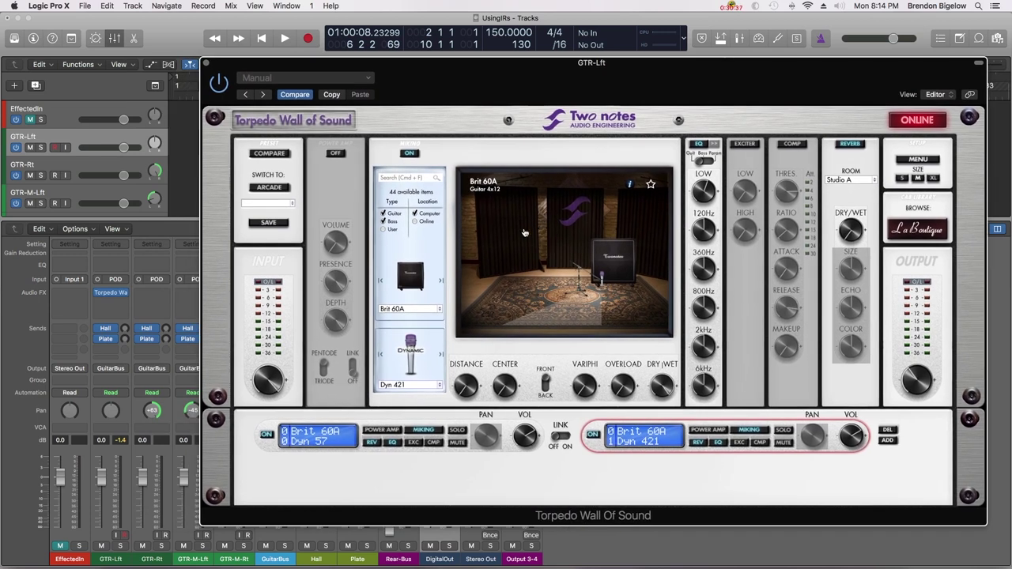
mouse_move(705, 208)
left_click_drag(589, 65, 526, 65)
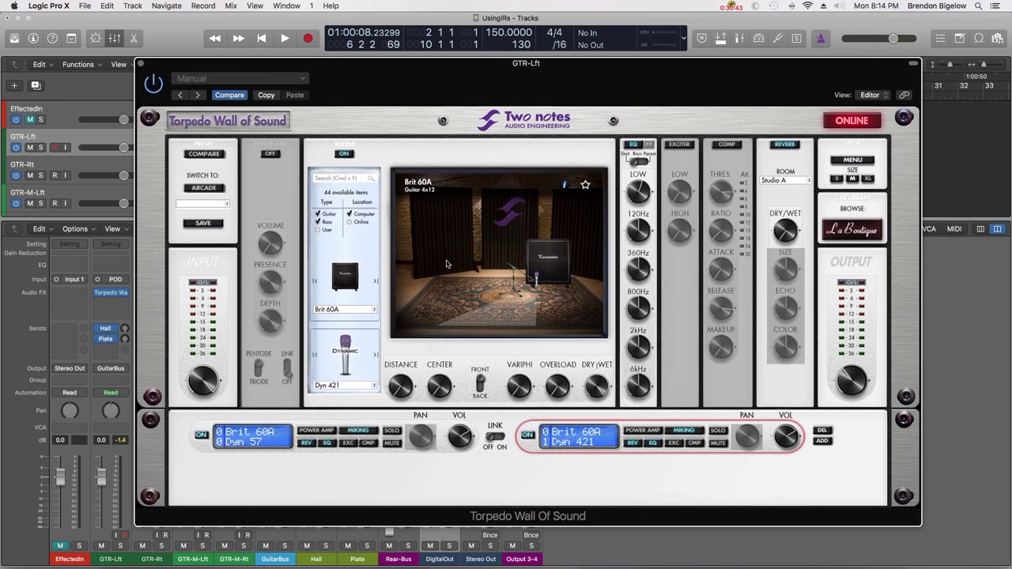
Step: Return the second slot to the Brit VintC cabinet with a Dyn 421 mic
left_click(353, 309)
mouse_move(372, 318)
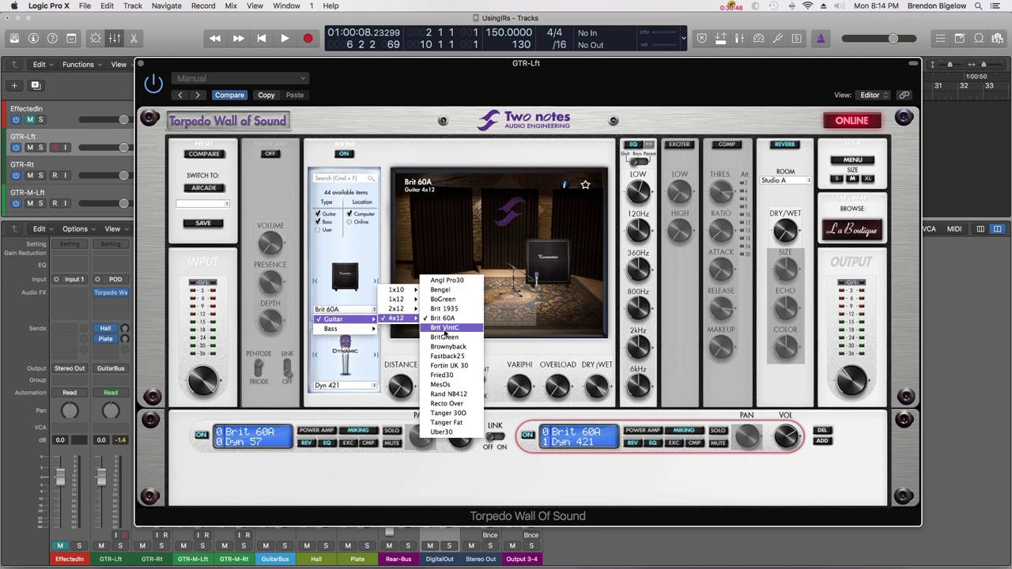
left_click(445, 327)
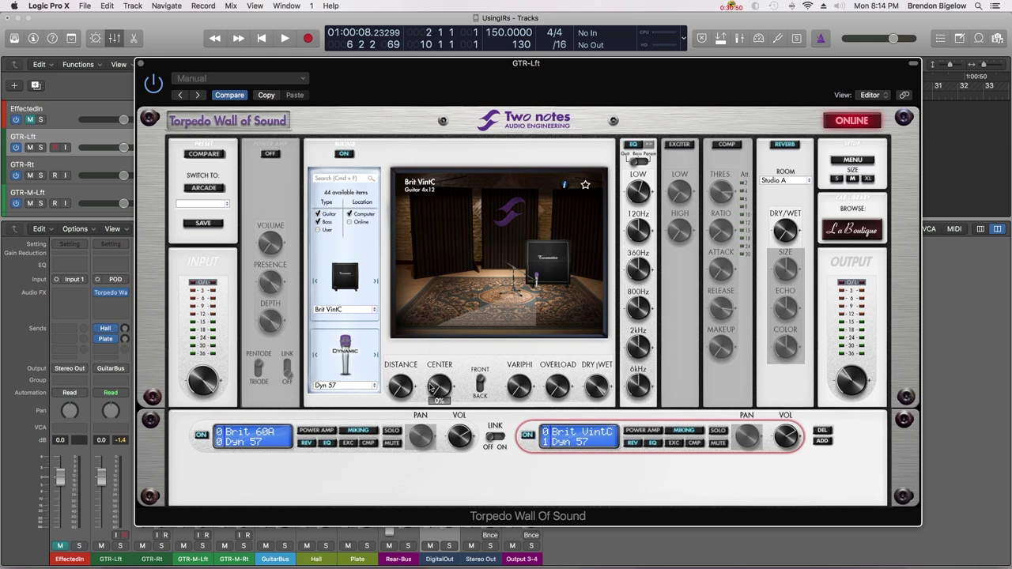
left_click(376, 387)
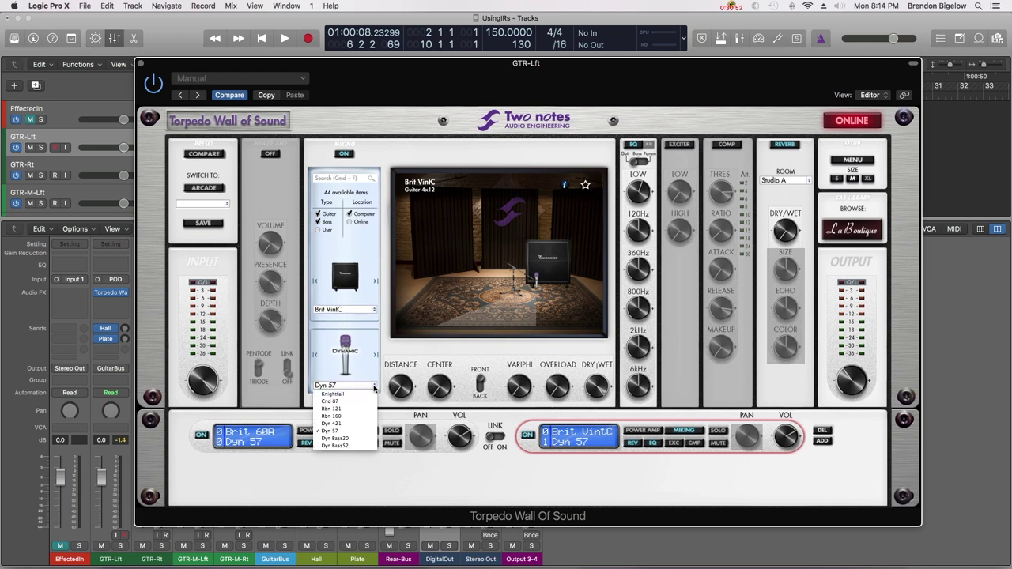
left_click(363, 428)
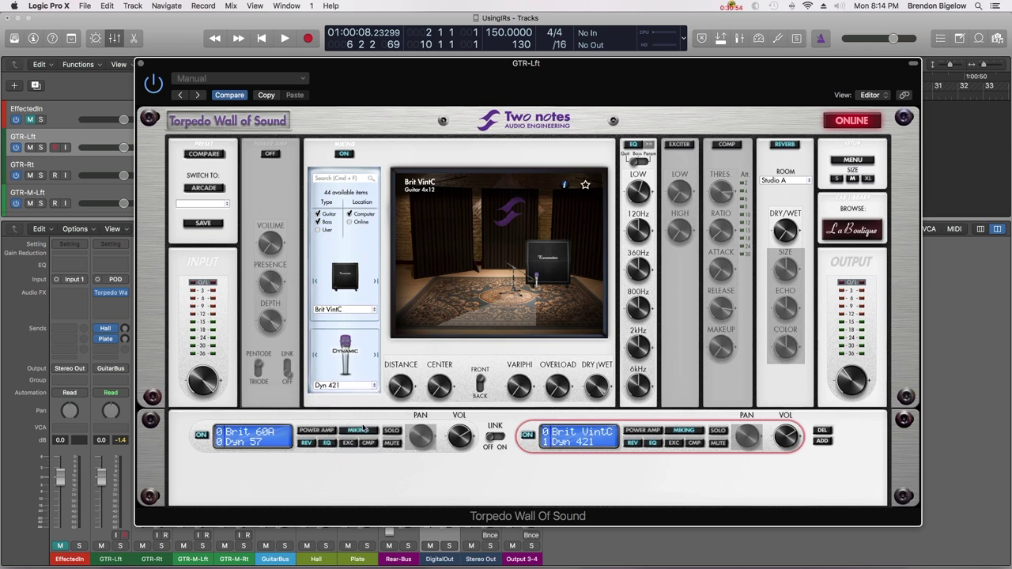
Step: Return the first slot to Brit VintC with a Dyn 57 mic and start playback
left_click(205, 450)
left_click(364, 311)
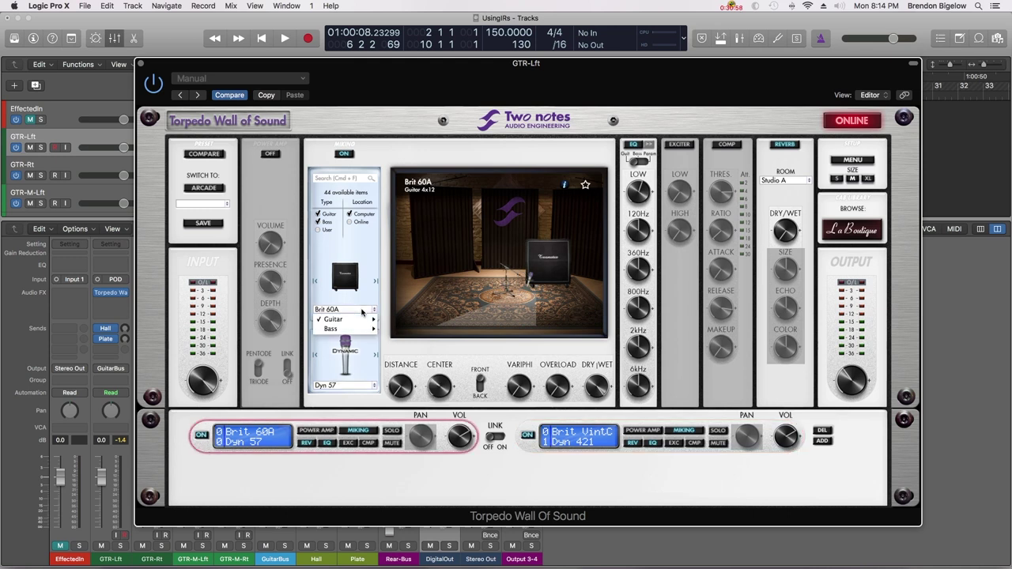
mouse_move(364, 319)
mouse_move(400, 320)
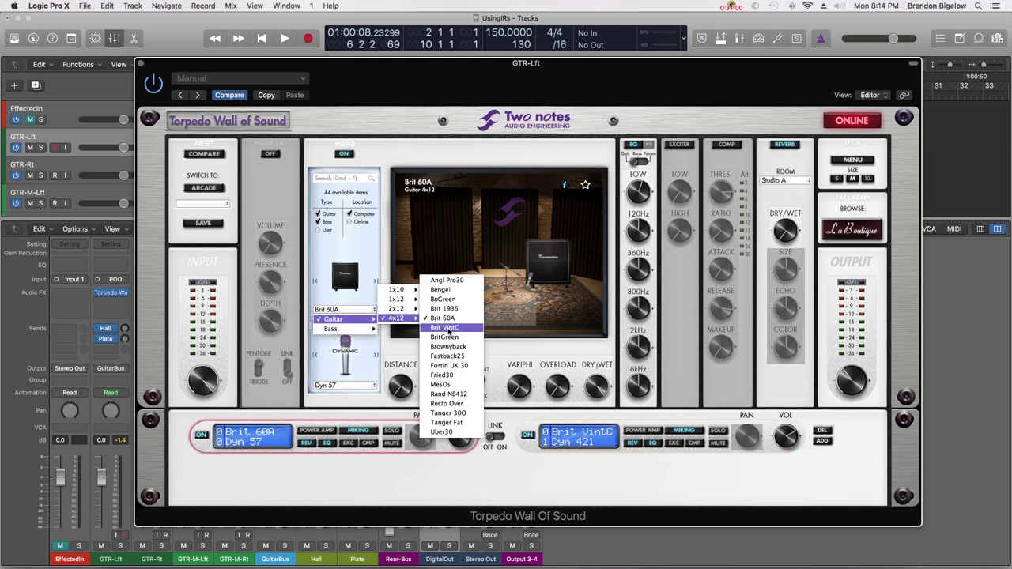
left_click(448, 333)
left_click(372, 385)
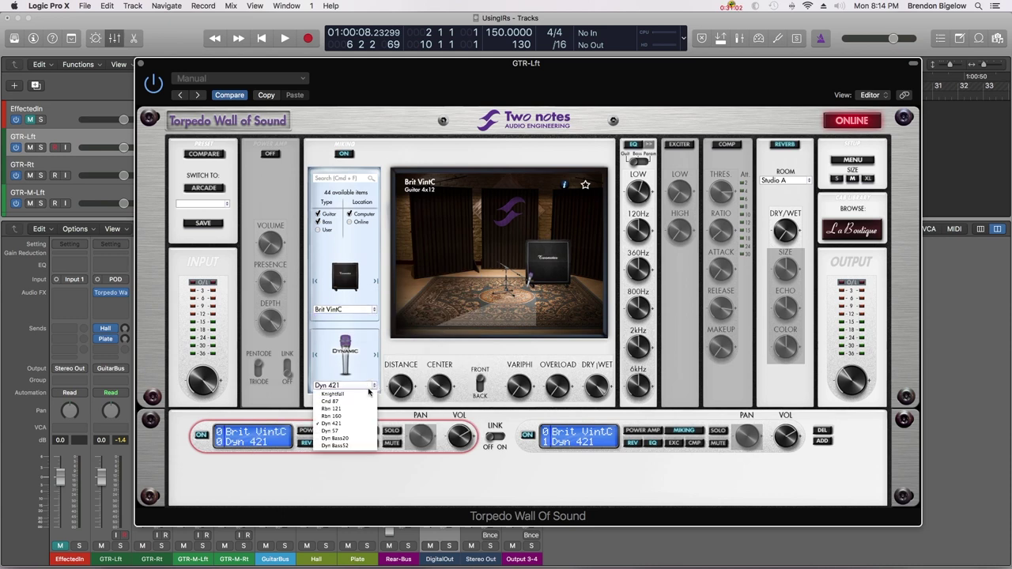
left_click(353, 431)
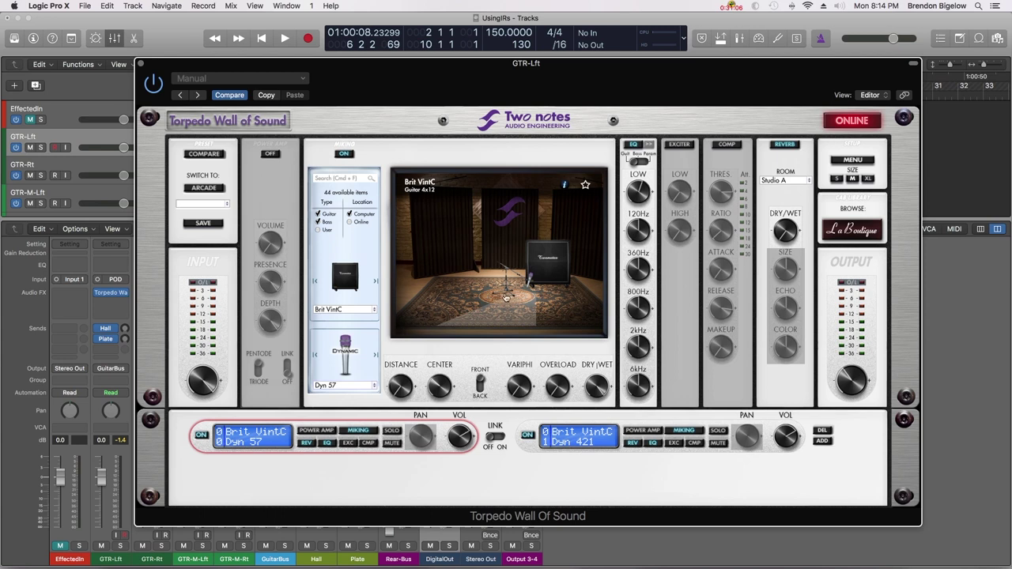
key("space")
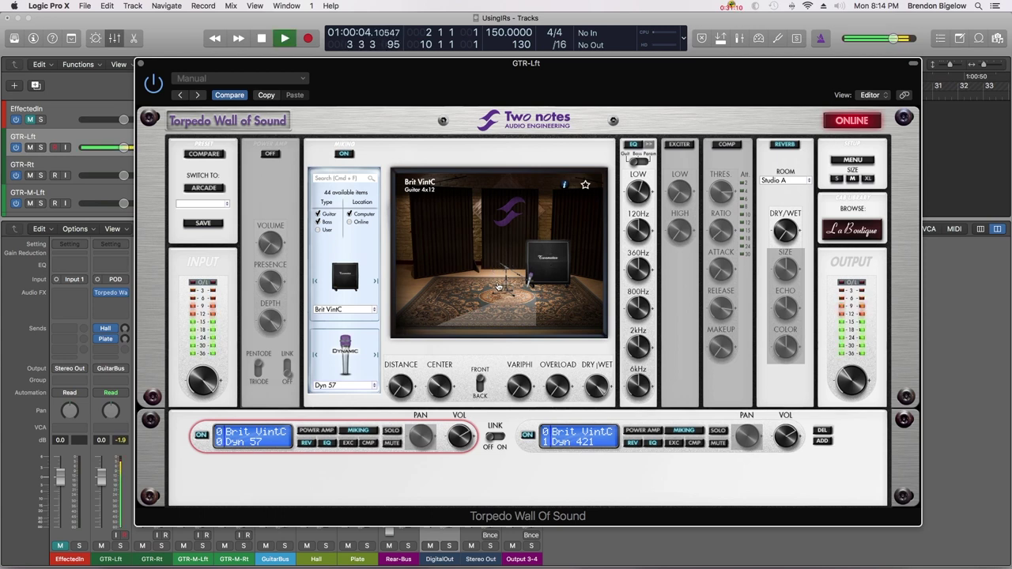
key("space")
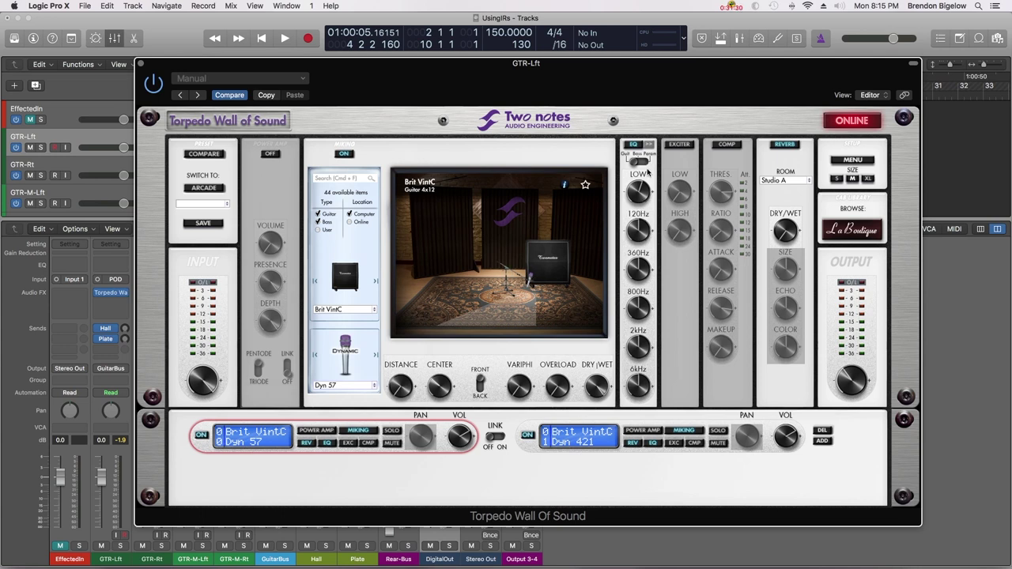
Step: Audition reverb rooms Studio B, Basement, Loft and Hall A, nudging the dry/wet mix up
mouse_move(648, 327)
left_click(809, 181)
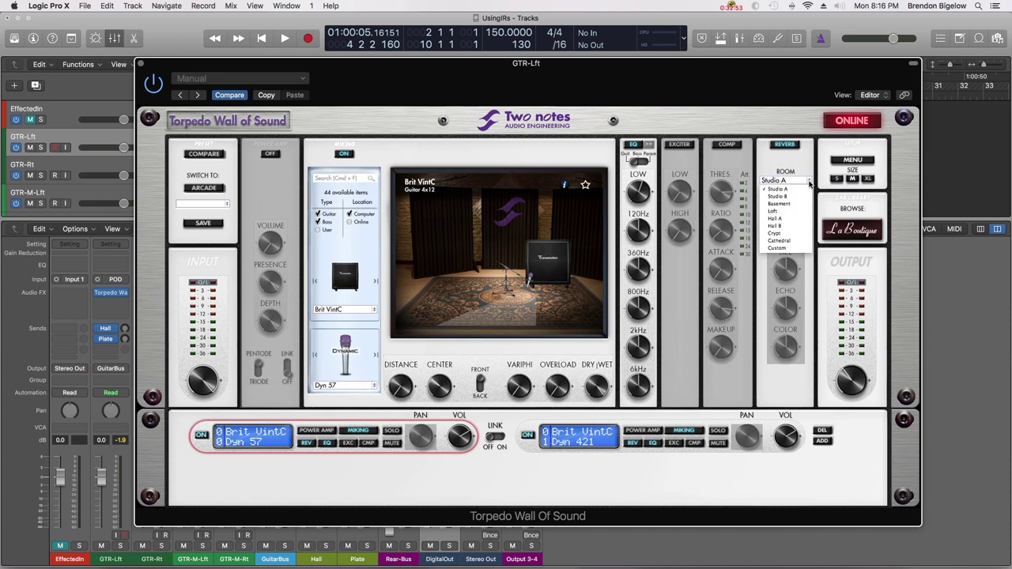
left_click(788, 197)
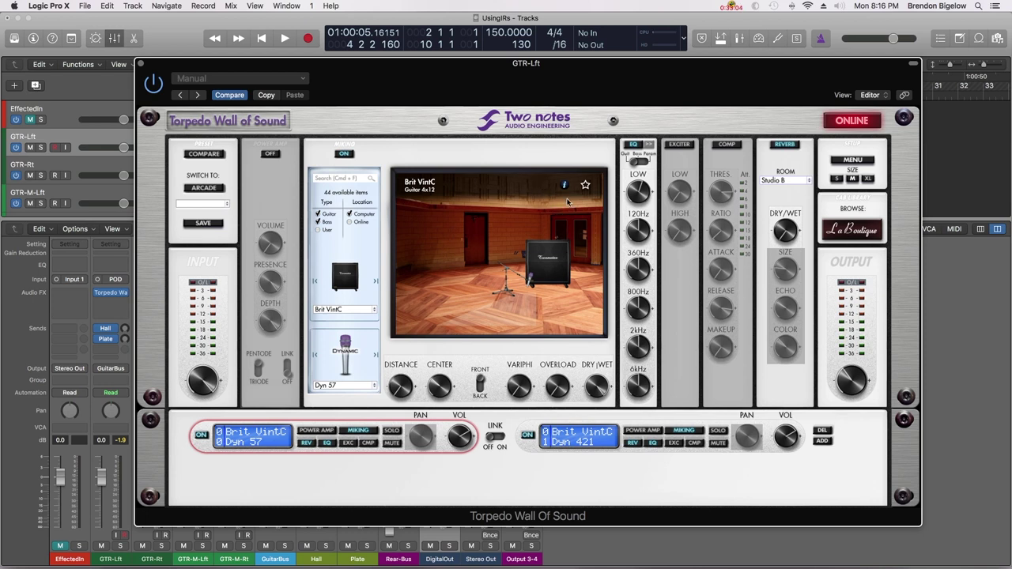
left_click(809, 182)
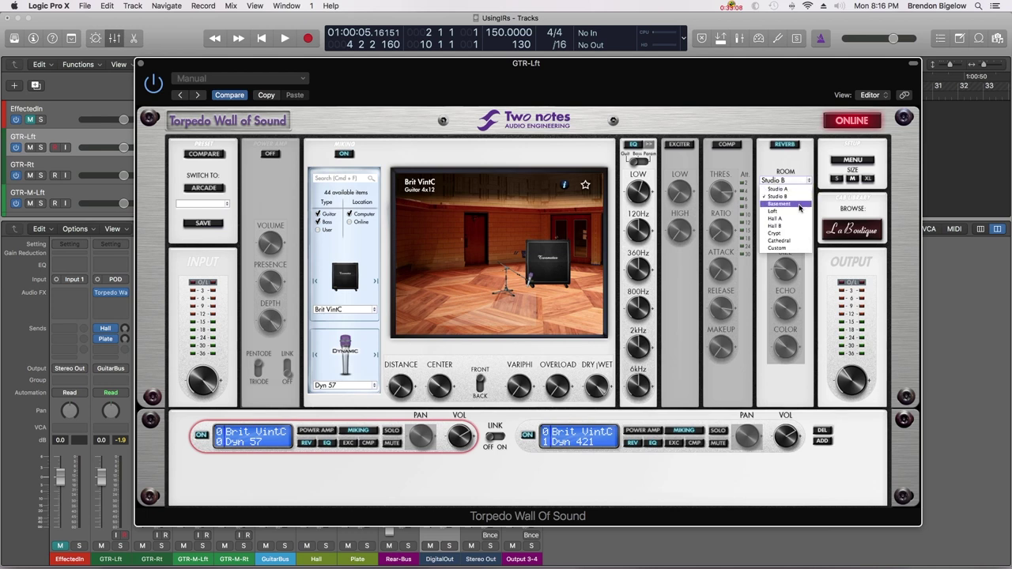
left_click(800, 208)
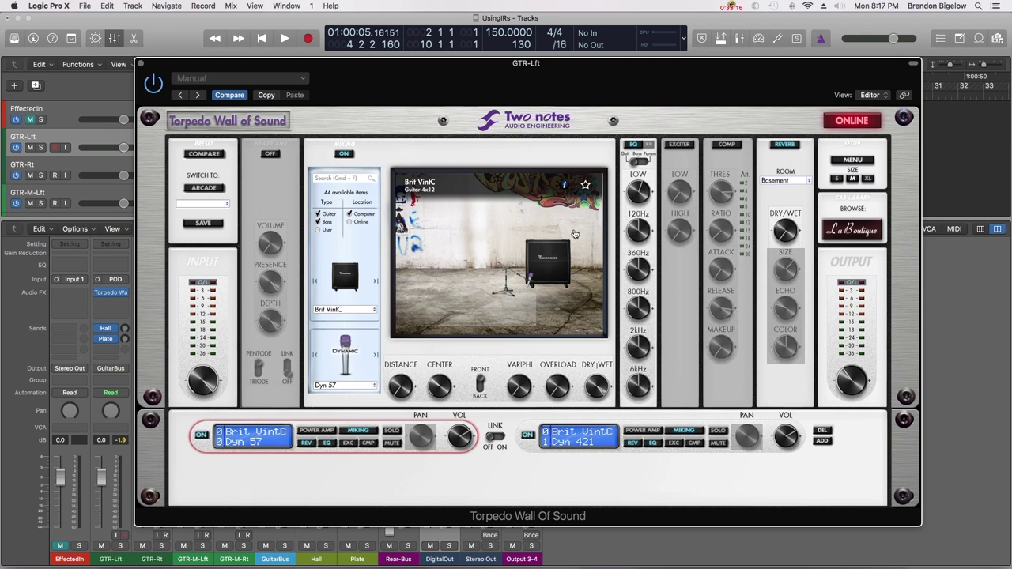
left_click(809, 182)
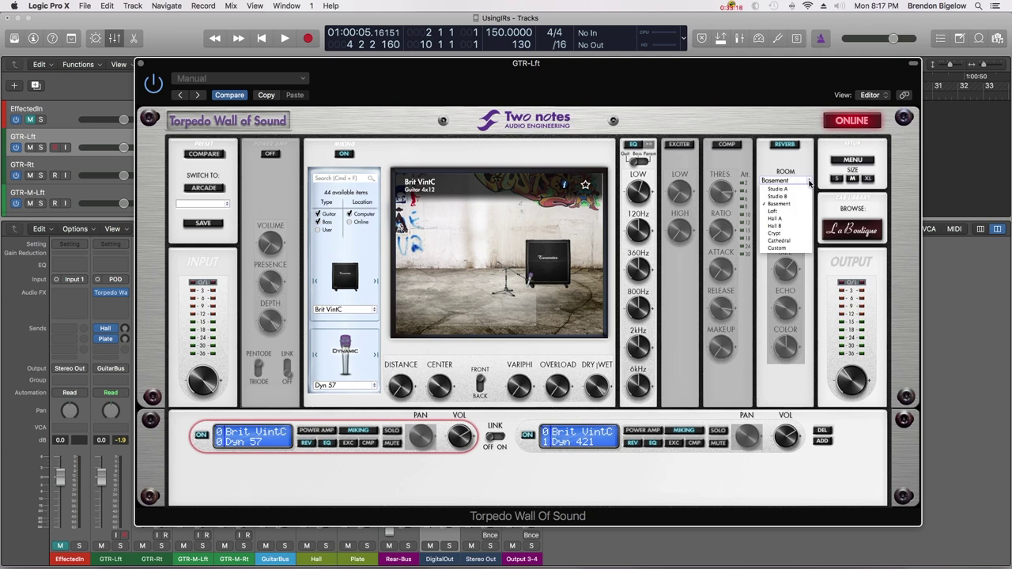
left_click(799, 213)
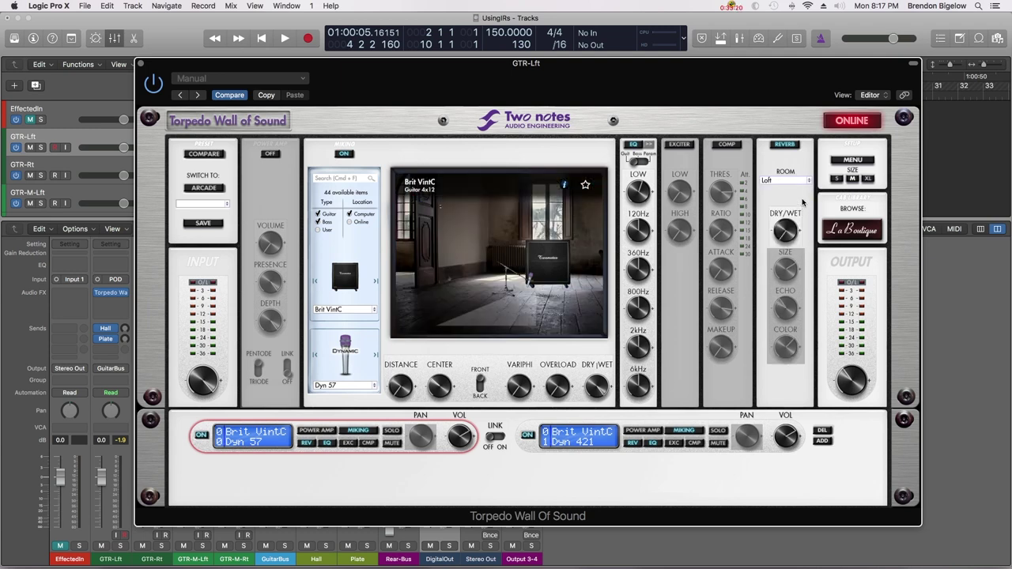
left_click(809, 182)
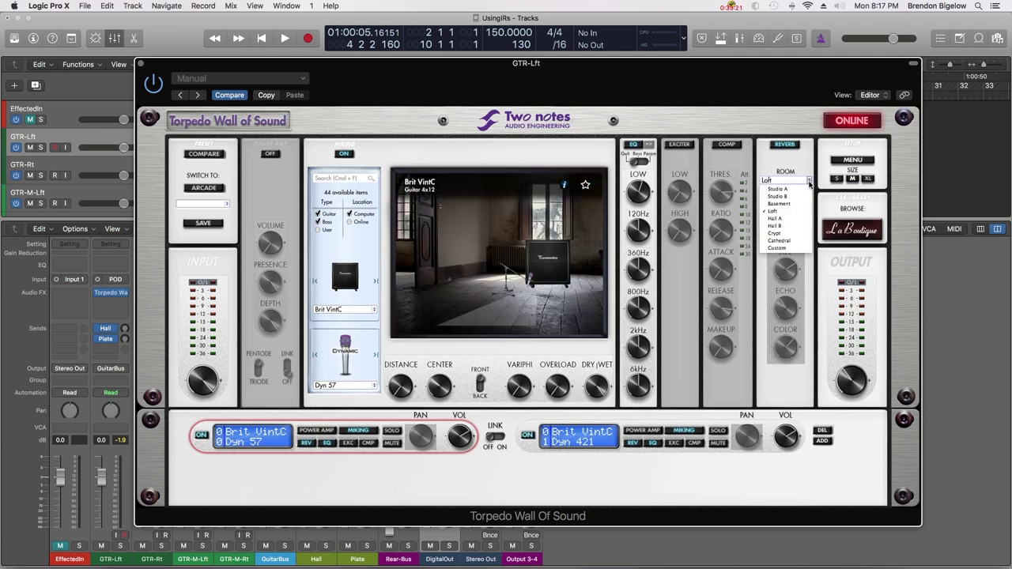
left_click(799, 222)
left_click_drag(799, 221, 799, 198)
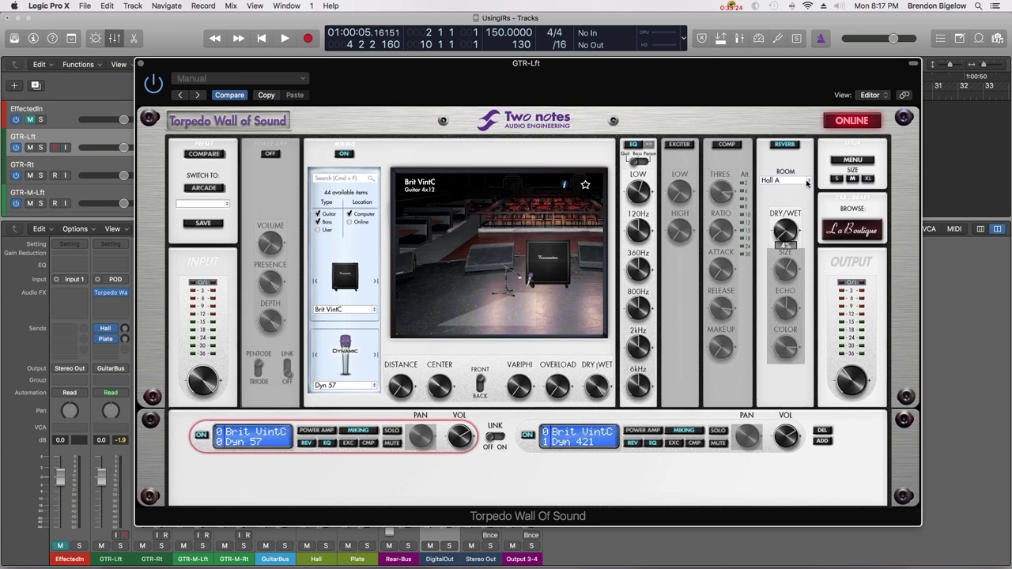
scroll(807, 183, "down", 4)
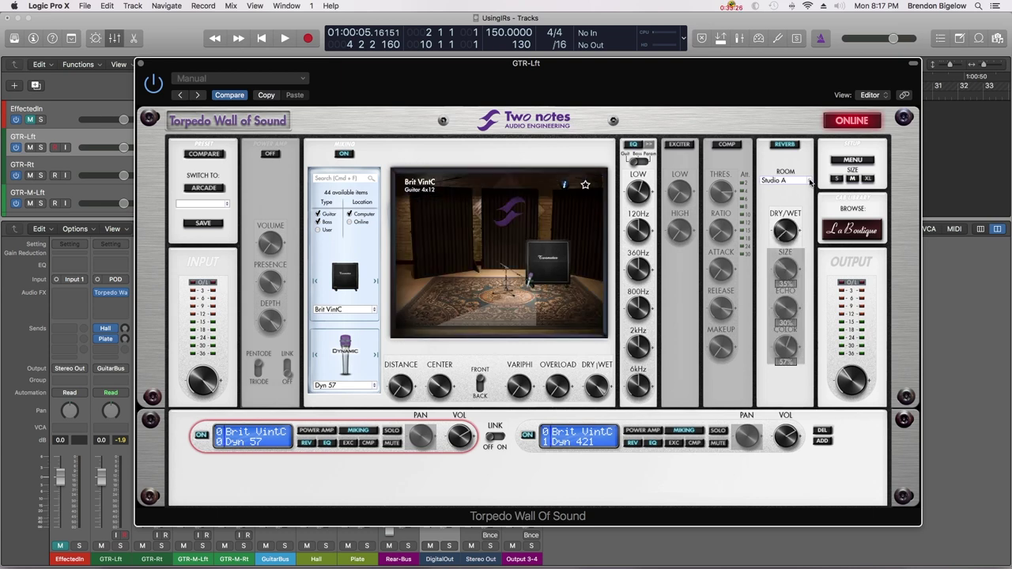
Step: Try Hall B, Crypt with dry/wet at 0%, and Cathedral, then settle on the Custom room
left_click(809, 183)
left_click(799, 227)
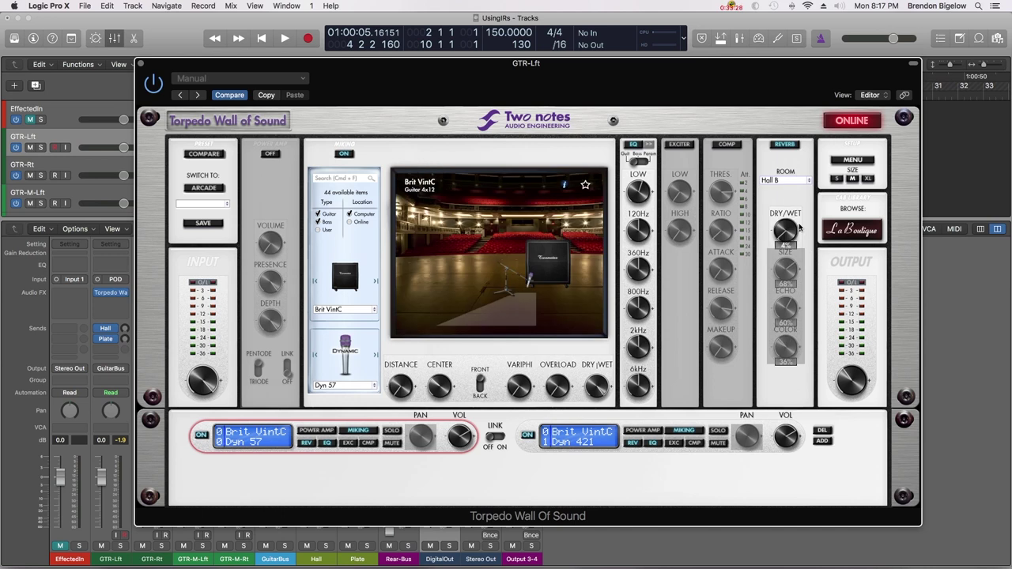
scroll(809, 183, "down", 2)
left_click(809, 183)
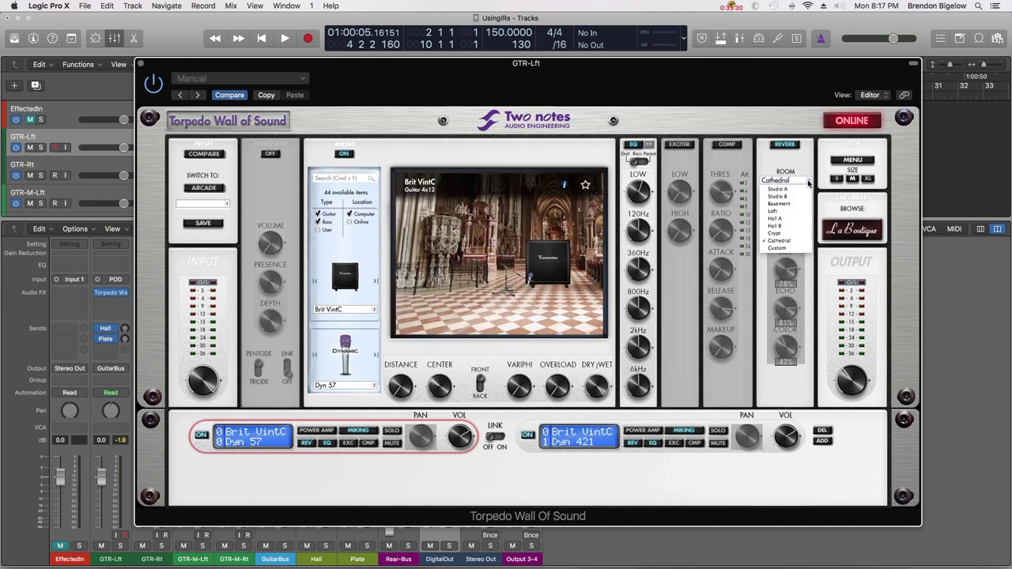
left_click(793, 236)
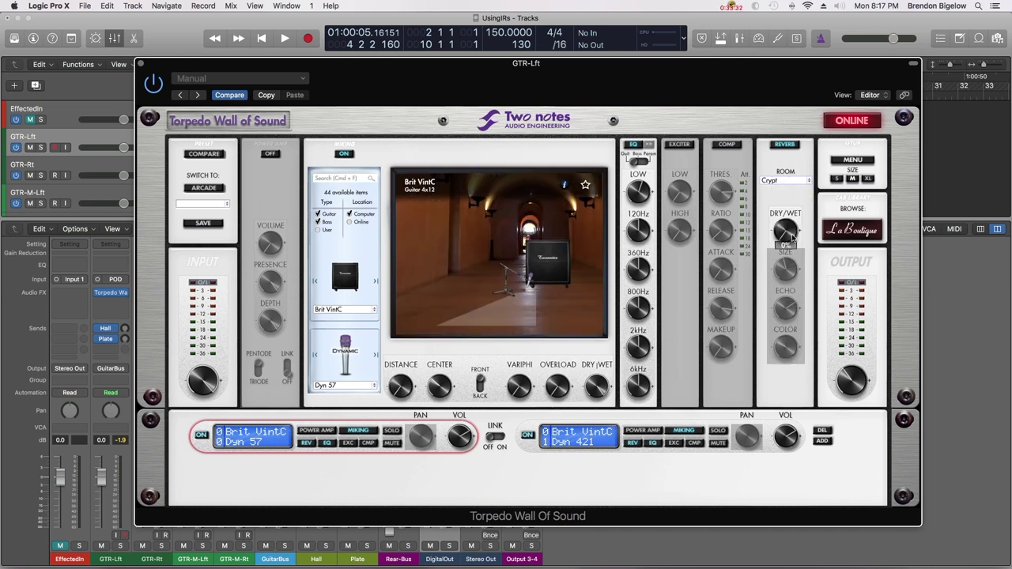
left_click_drag(794, 234, 802, 245)
scroll(809, 181, "up", 3)
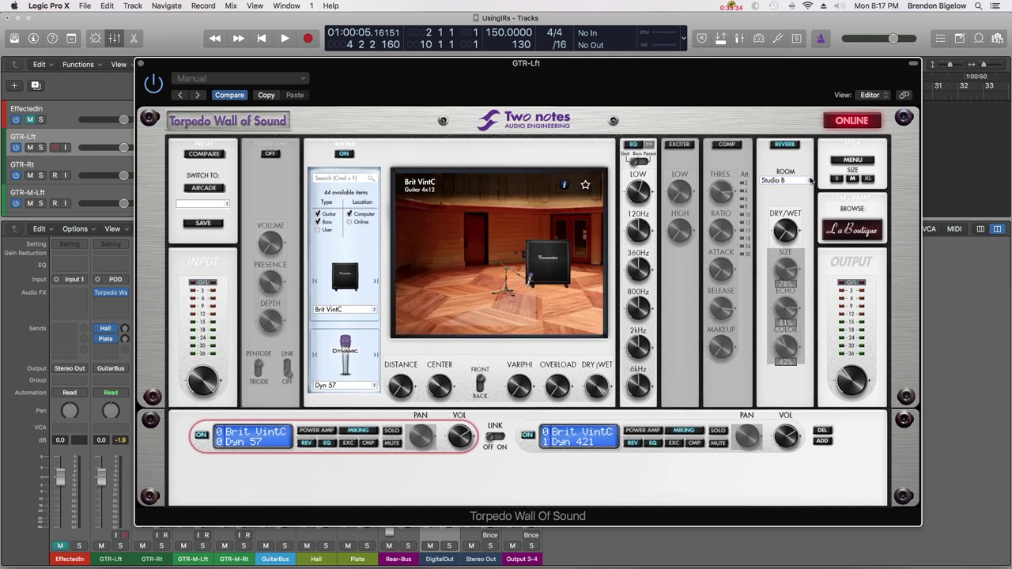
left_click(809, 181)
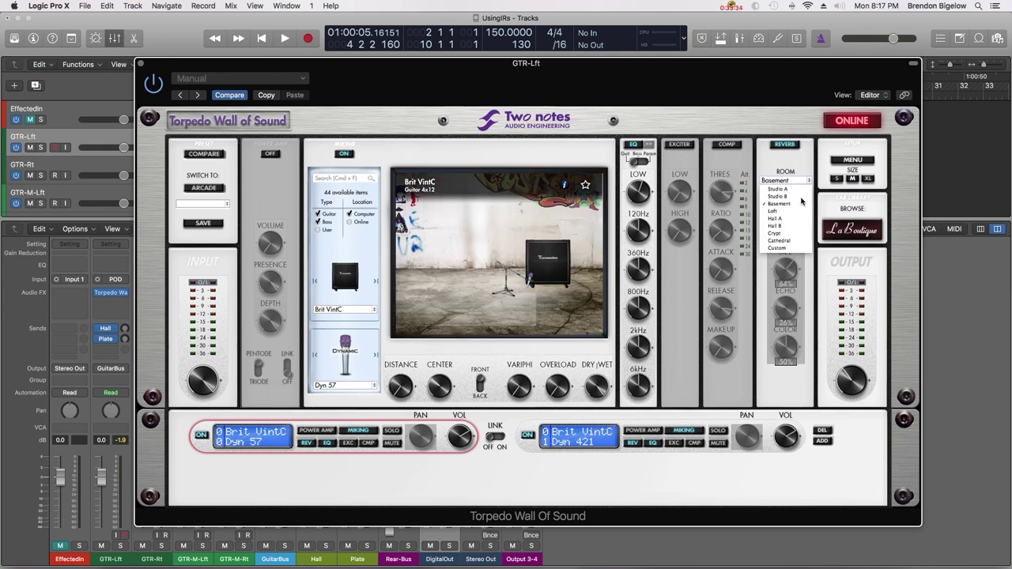
left_click(791, 240)
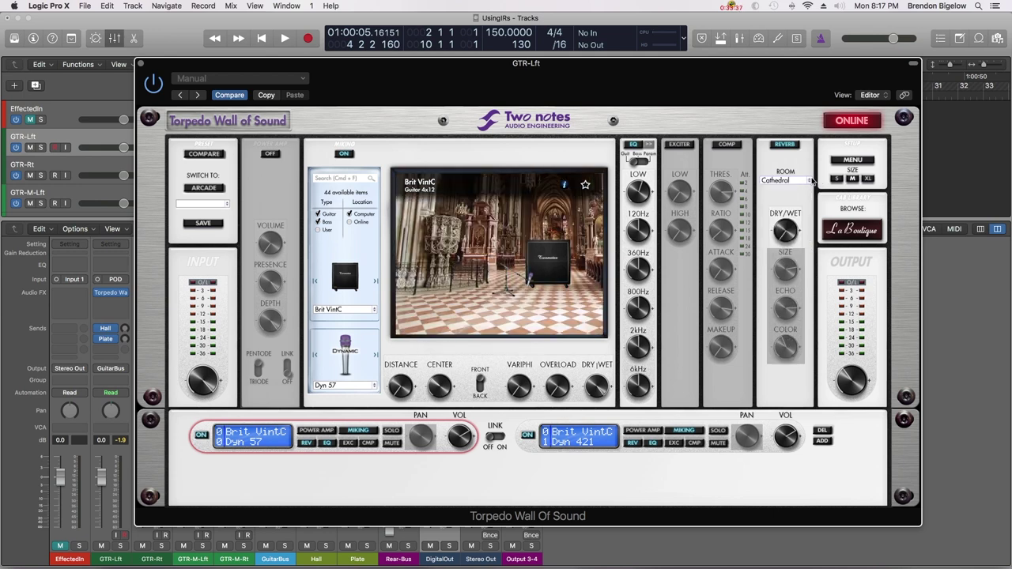
scroll(815, 181, "up", 4)
left_click(815, 181)
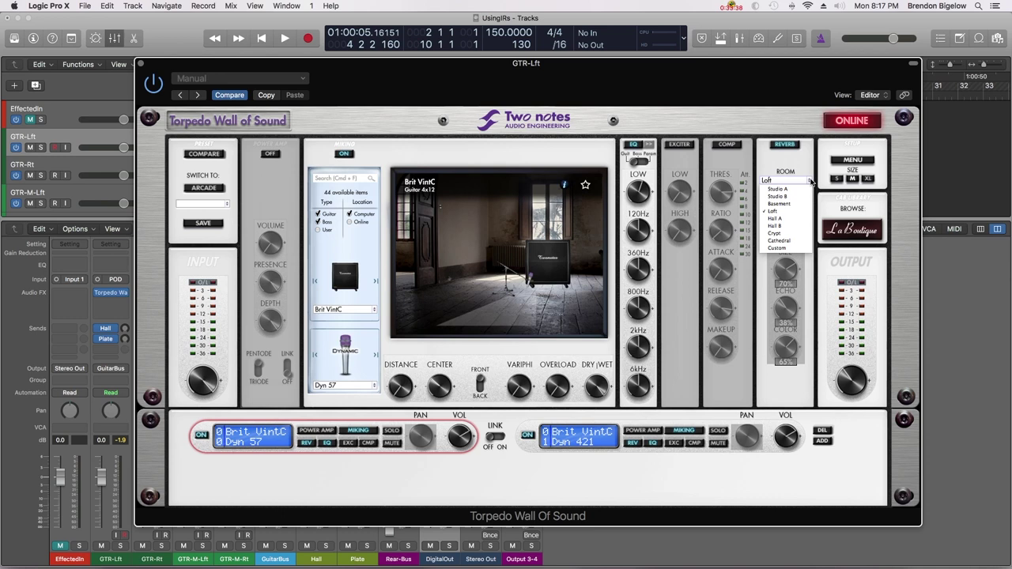
left_click(801, 247)
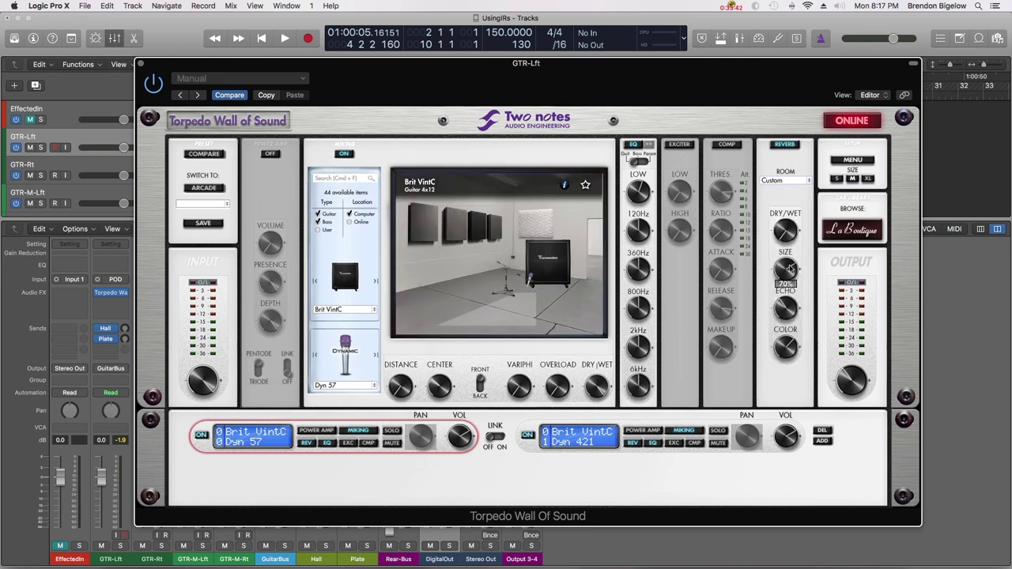
Step: Raise reverb COLOR to 65%, then switch to the Crypt room with dry/wet at about 63%
mouse_move(785, 332)
left_click_drag(785, 333, 793, 348)
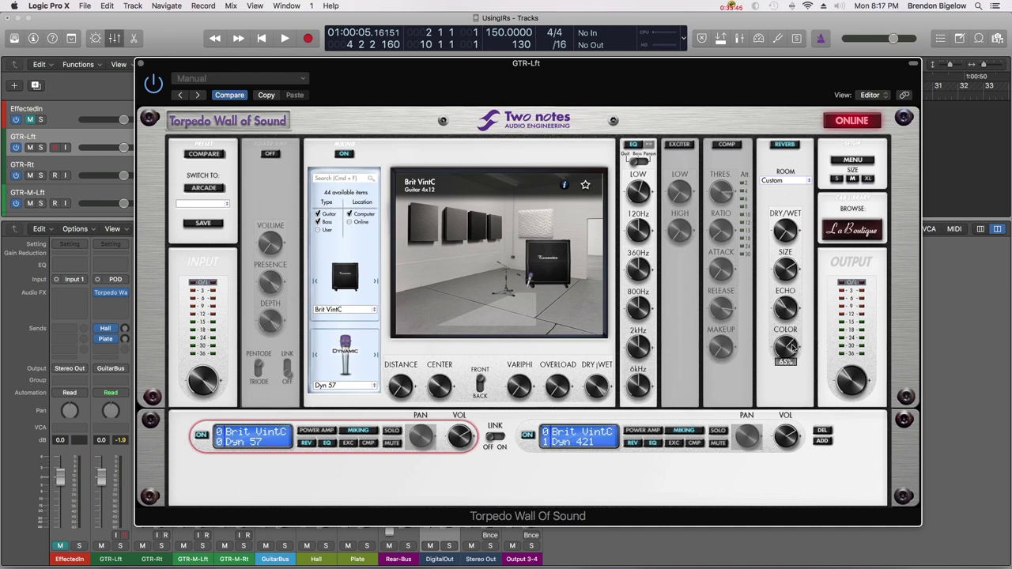
left_click(809, 183)
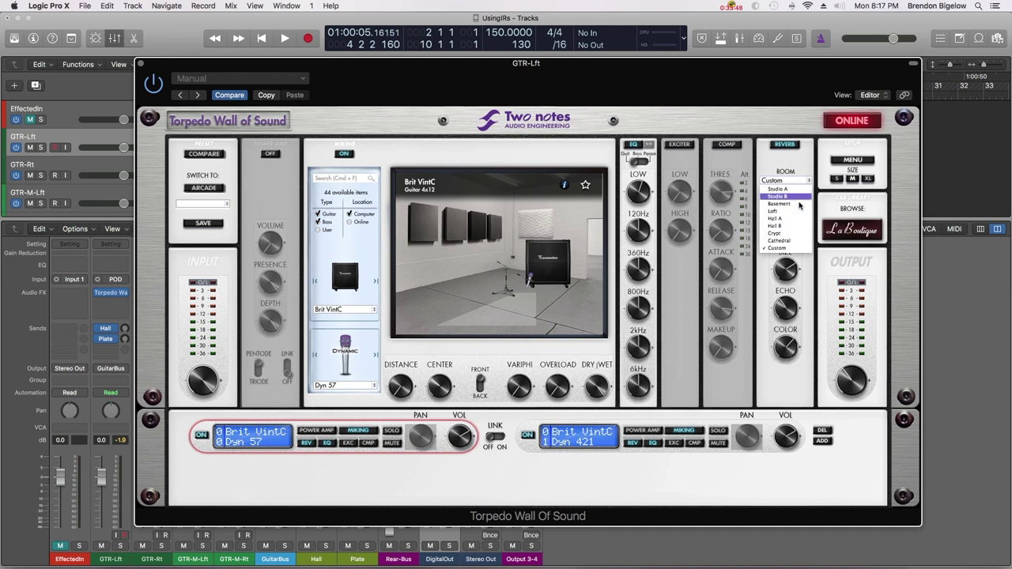
left_click(797, 234)
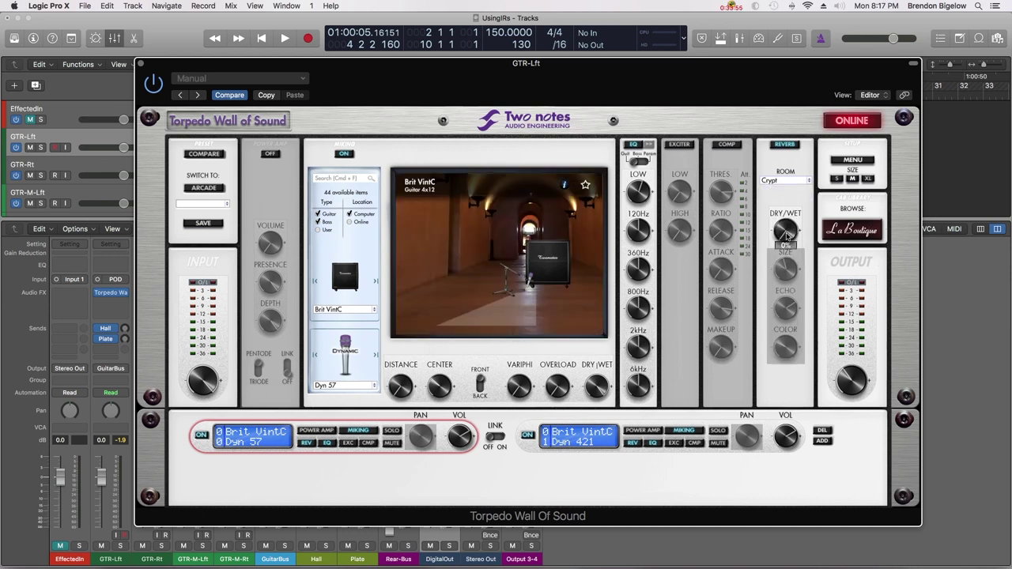
left_click_drag(787, 236, 786, 159)
Step: Play the guitar briefly to hear the Crypt reverb
key("space")
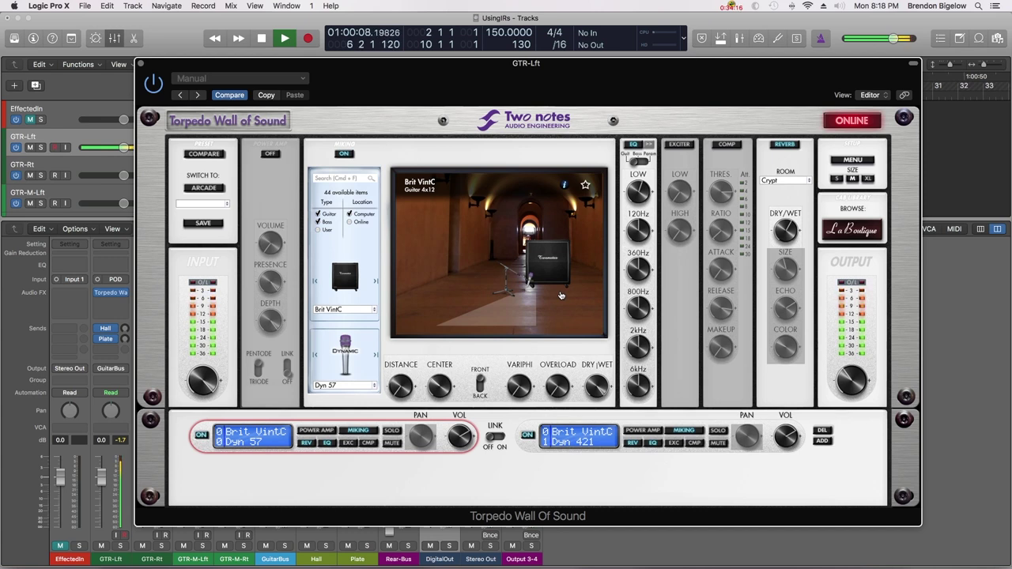
key("space")
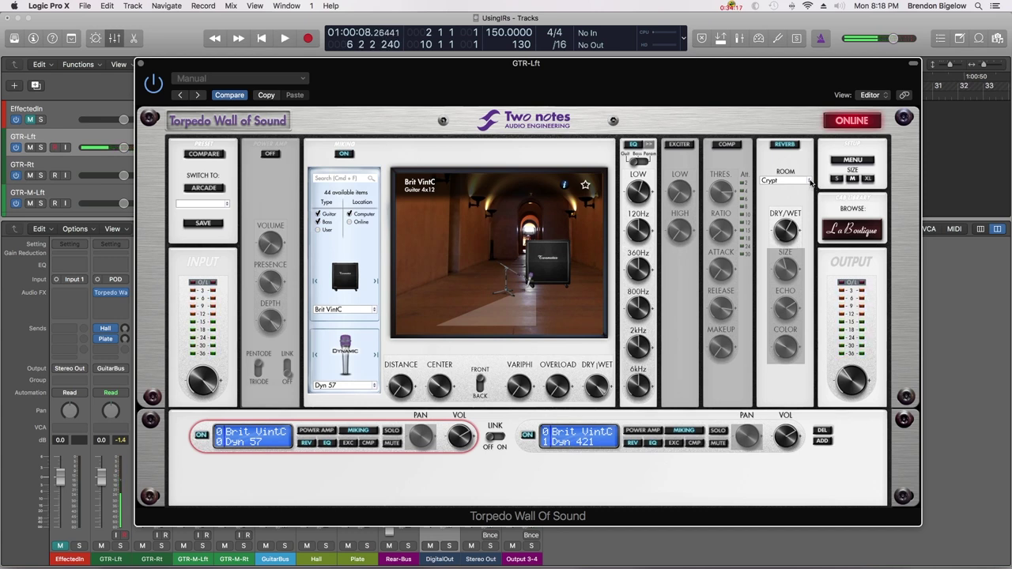
left_click(809, 181)
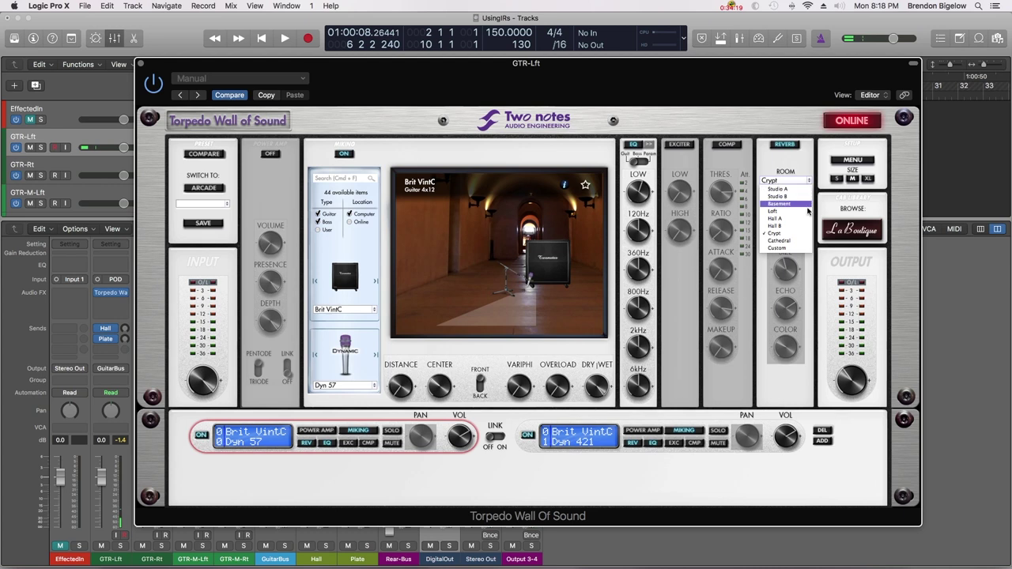
Step: Pick Cathedral as the reverb room and play the guitar briefly to hear it
left_click(806, 241)
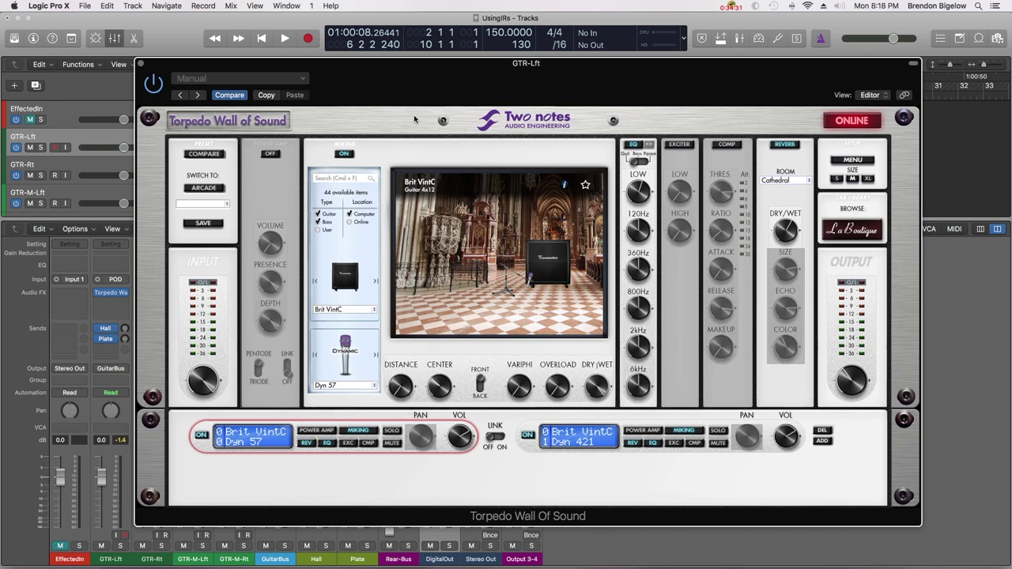
key("space")
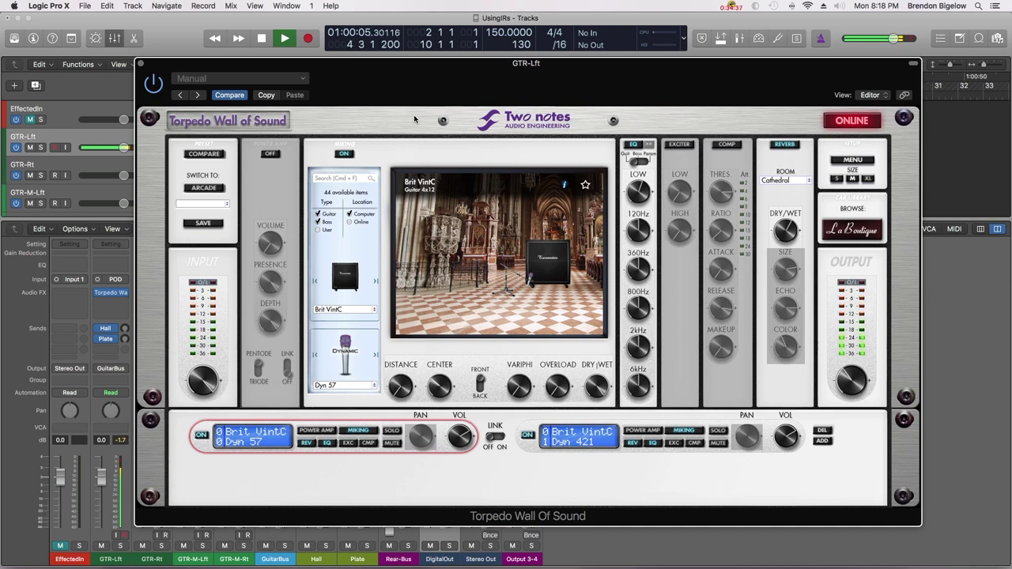
key("space")
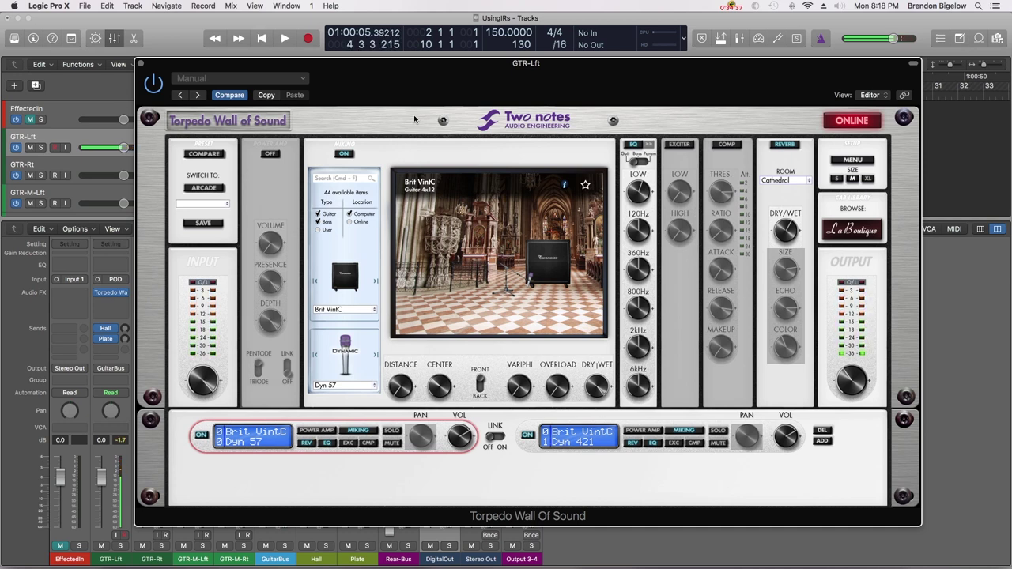
Step: Switch the reverb room to Studio A and audition it with brief playback
left_click(806, 185)
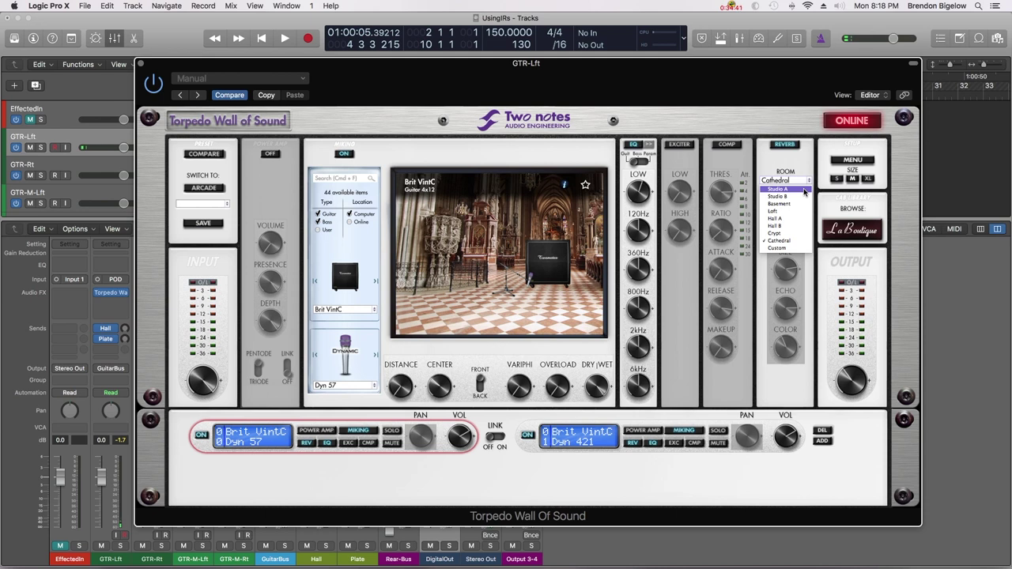
left_click(804, 190)
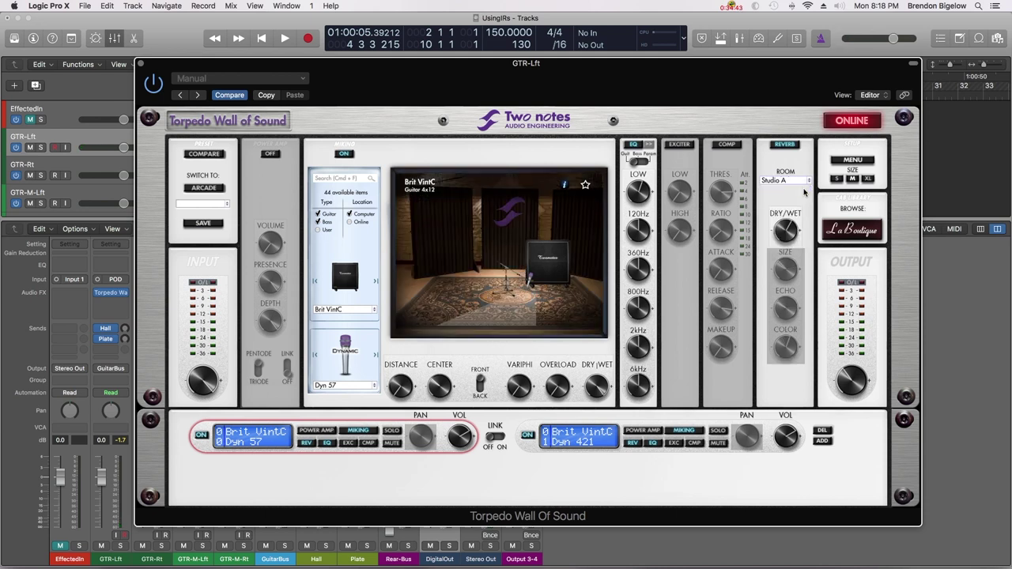
key("space")
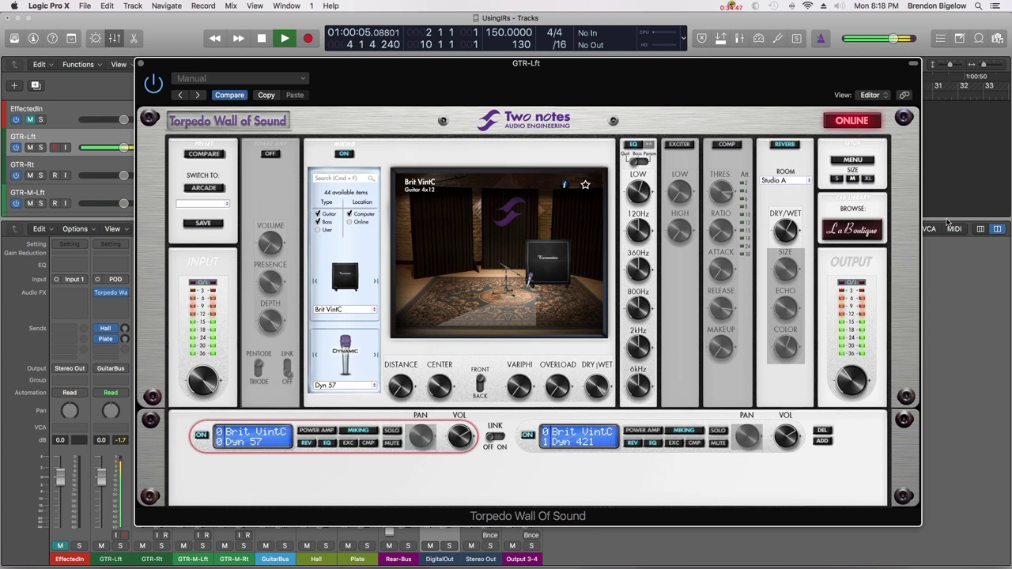
key("space")
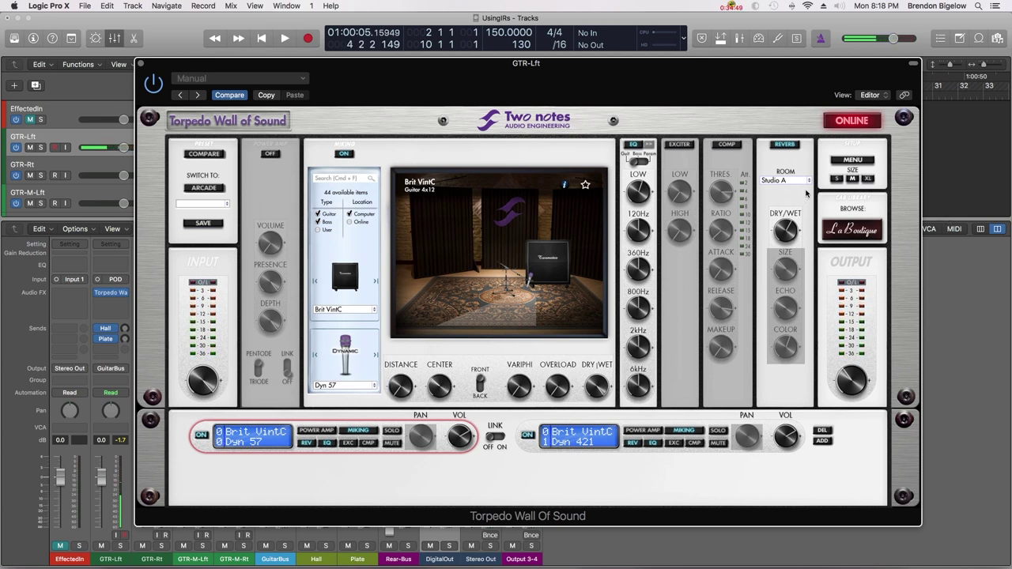
Step: Switch the reverb room to Studio B and audition it with brief playback
left_click(809, 181)
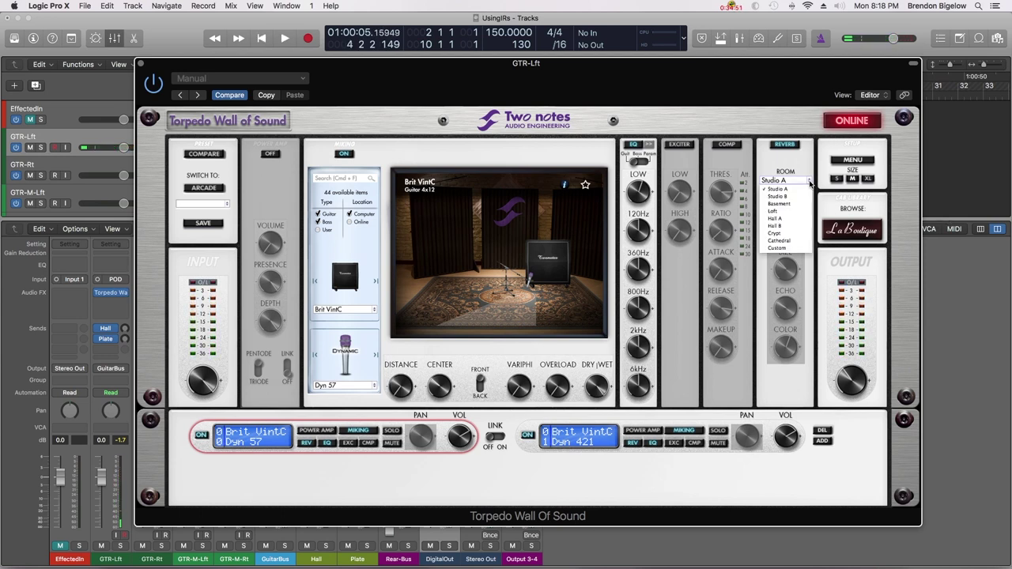
left_click(778, 196)
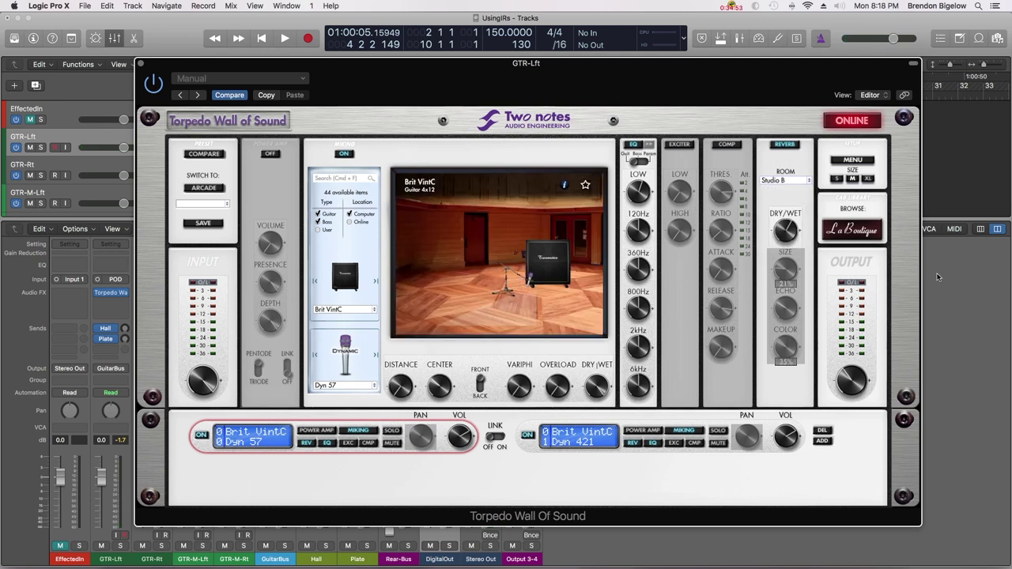
key("space")
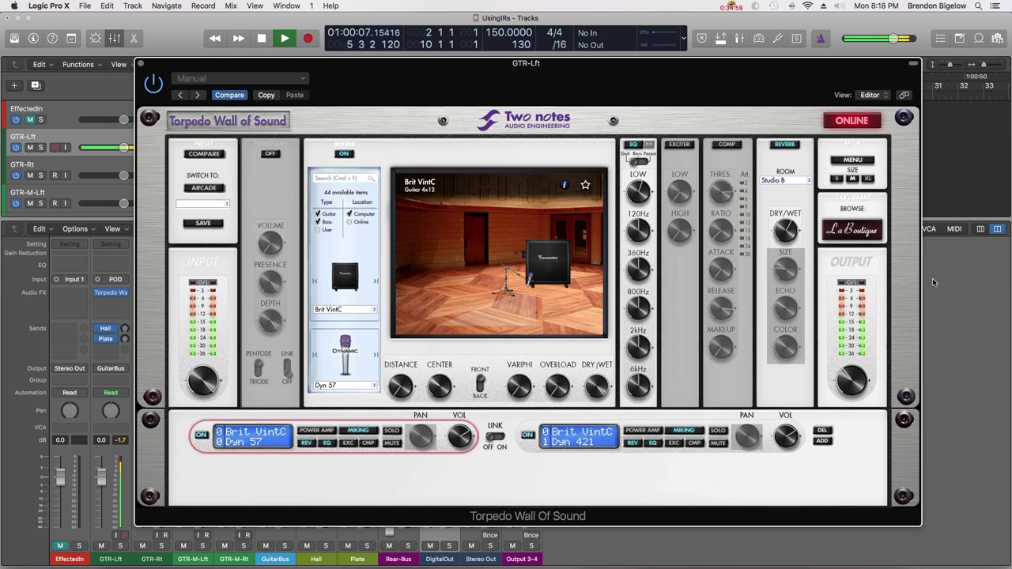
key("space")
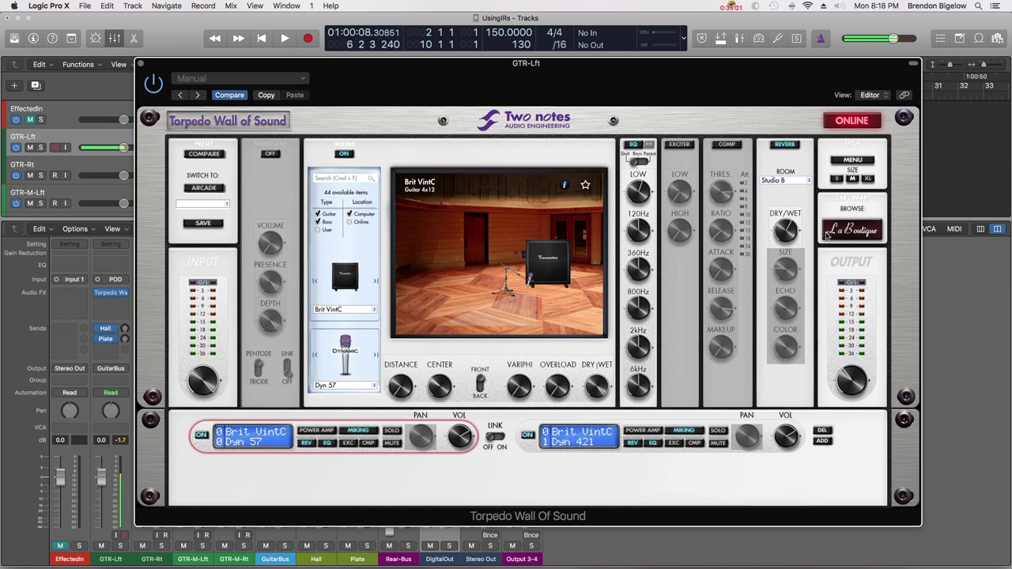
left_click(809, 183)
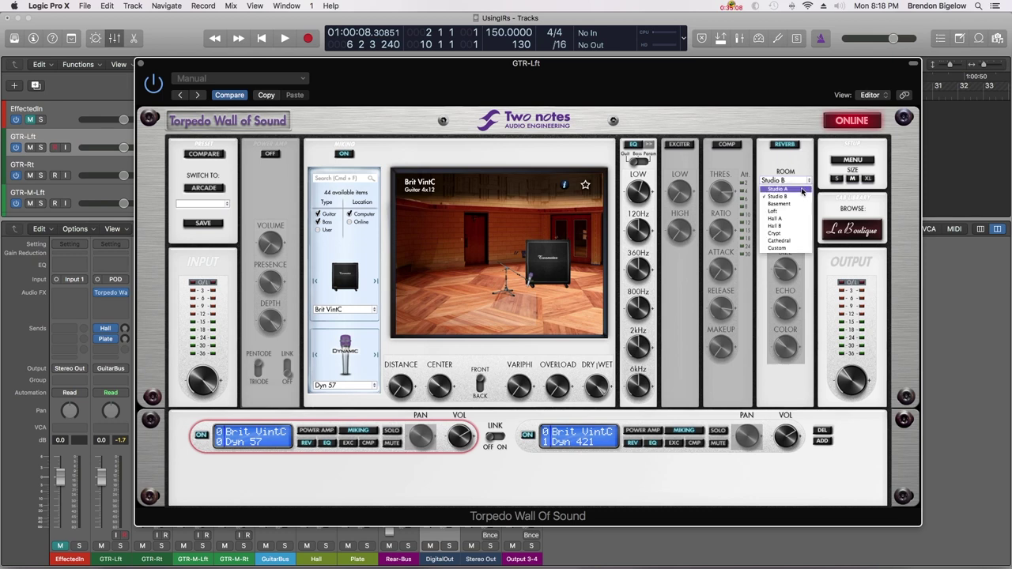
Step: Set the reverb room to Studio A, lower dry/wet to about 7%, and listen
left_click(804, 190)
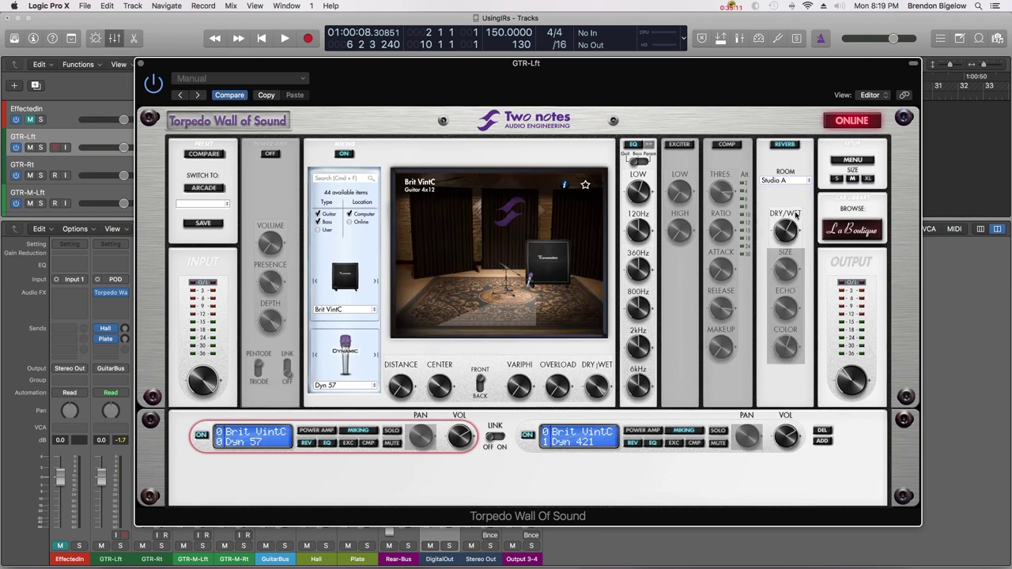
mouse_move(785, 234)
left_click_drag(785, 236, 793, 295)
key("space")
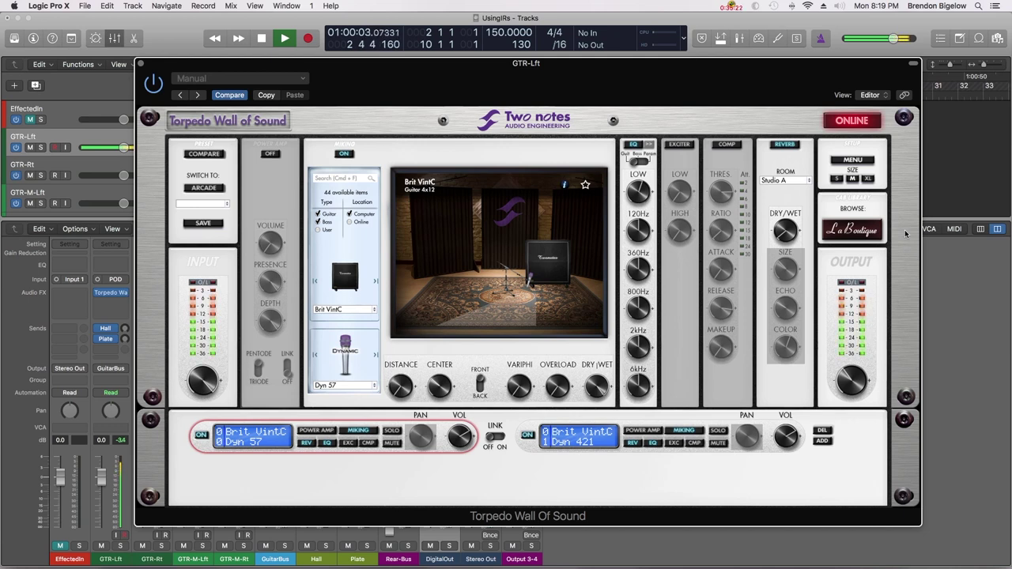
key("space")
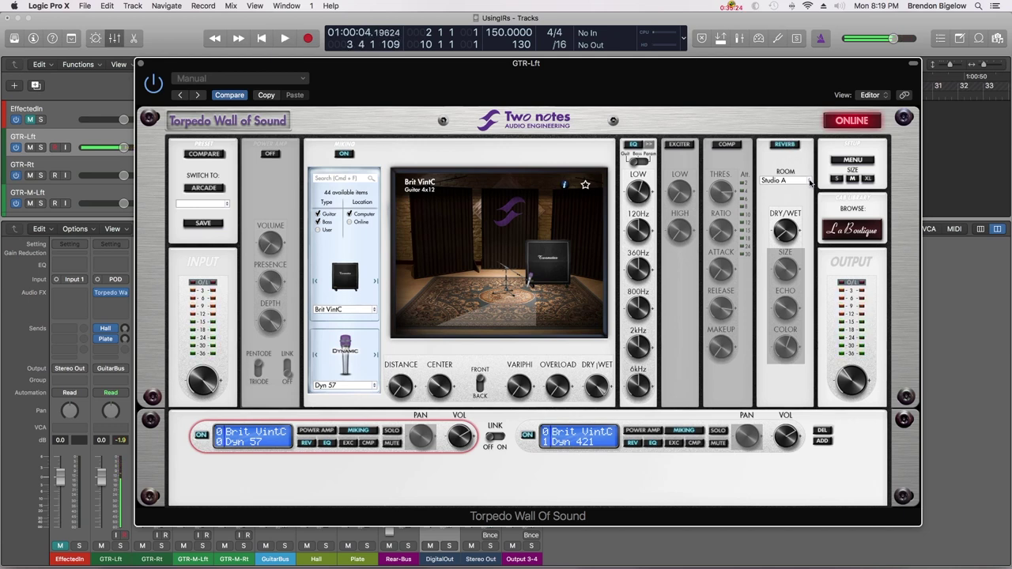
Step: Audition the Cathedral room during playback, then return the room to Studio A
left_click(810, 182)
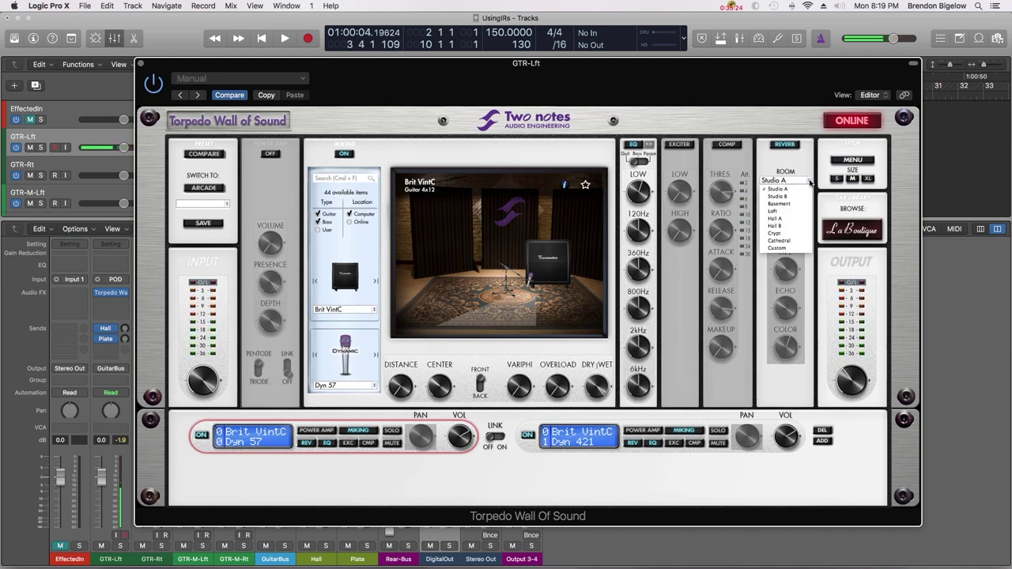
left_click(803, 241)
key("space")
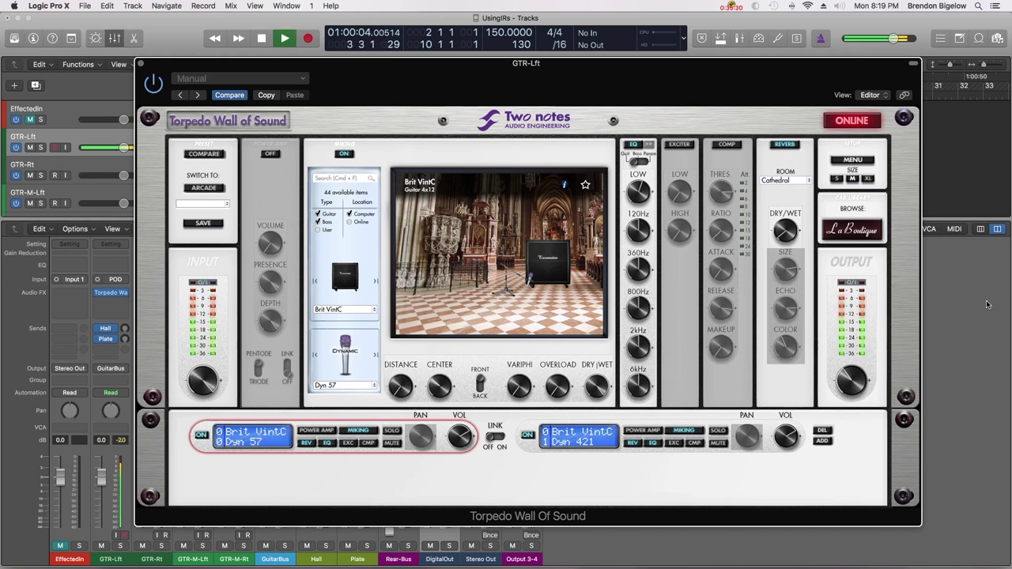
key("space")
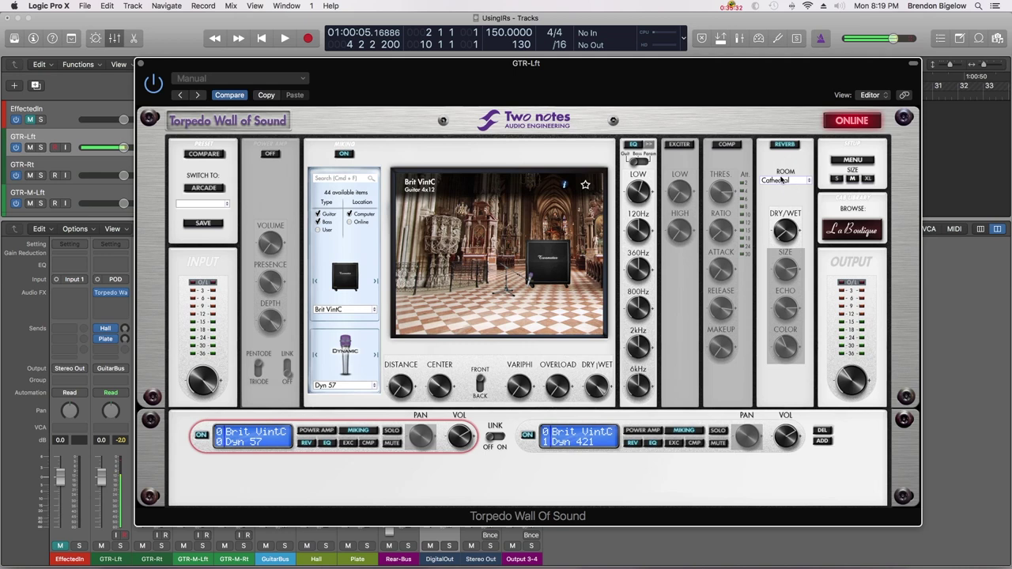
left_click(808, 182)
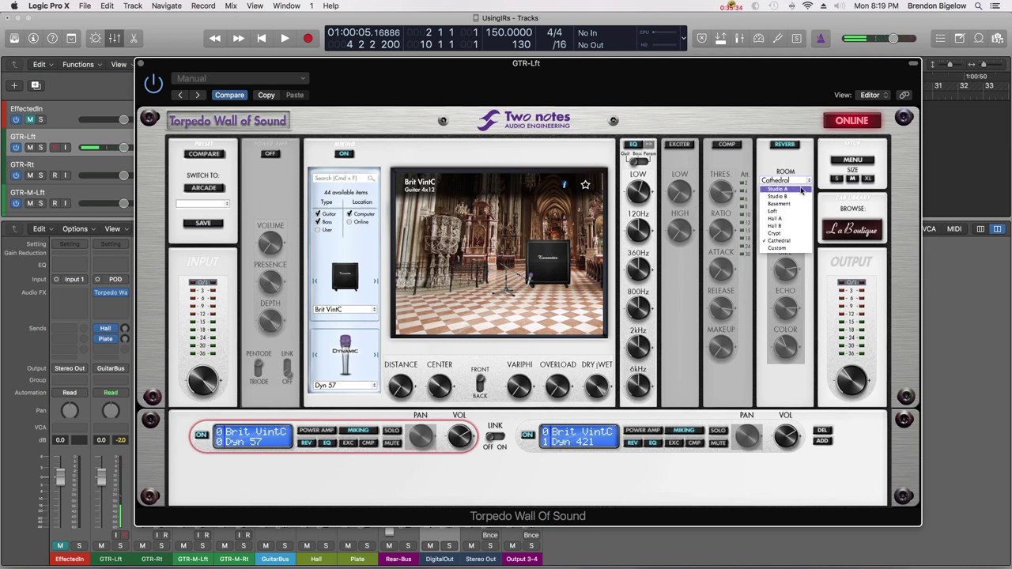
left_click(801, 191)
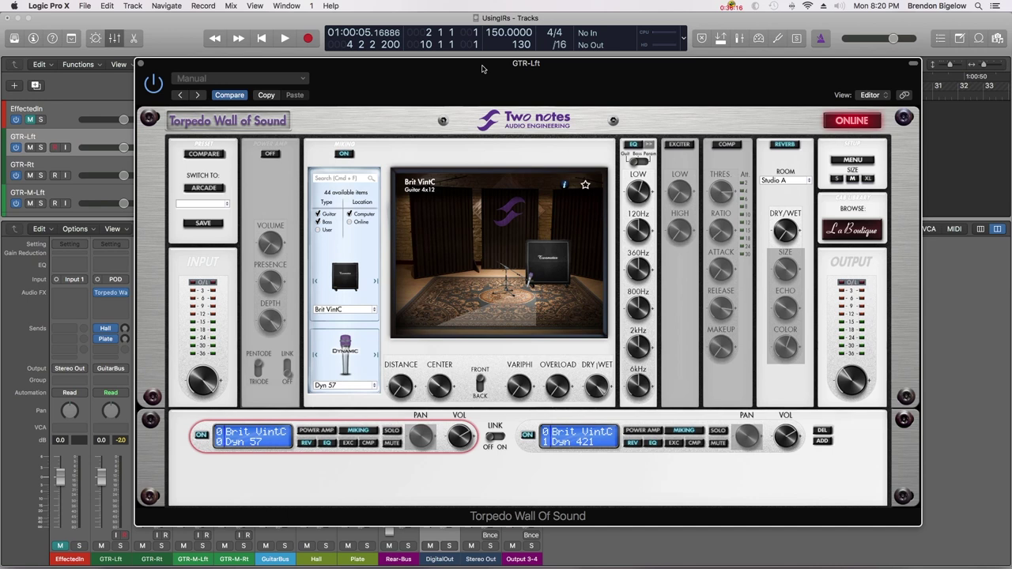
Step: Shift the Torpedo window slightly left and switch the PP EL34 power amp simulation on
left_click_drag(460, 72, 466, 90)
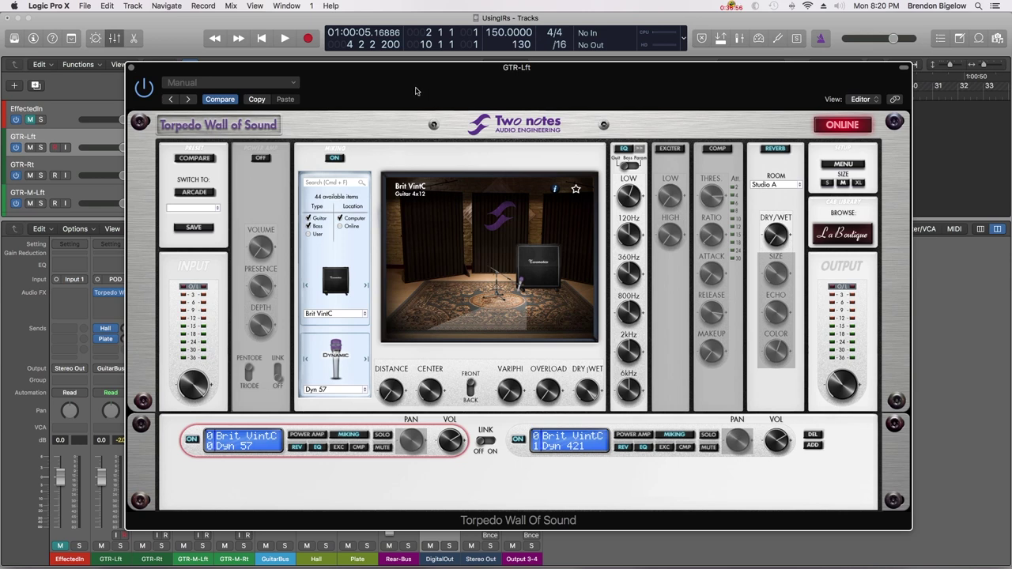
left_click(264, 161)
Step: Check the power-amp tube list, keep PP EL34, and turn the power amp simulation off
mouse_move(263, 239)
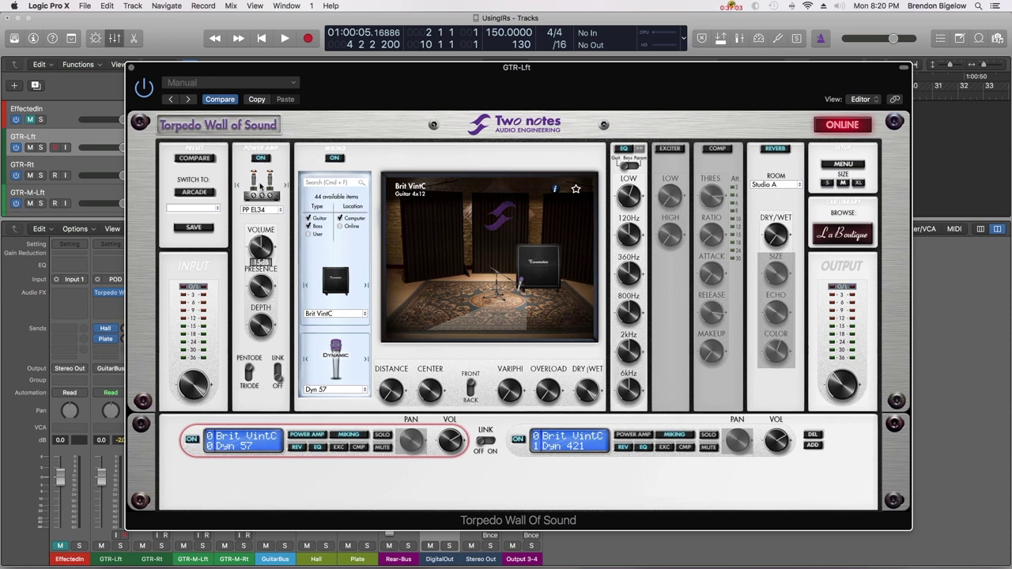
mouse_move(262, 289)
left_click(280, 211)
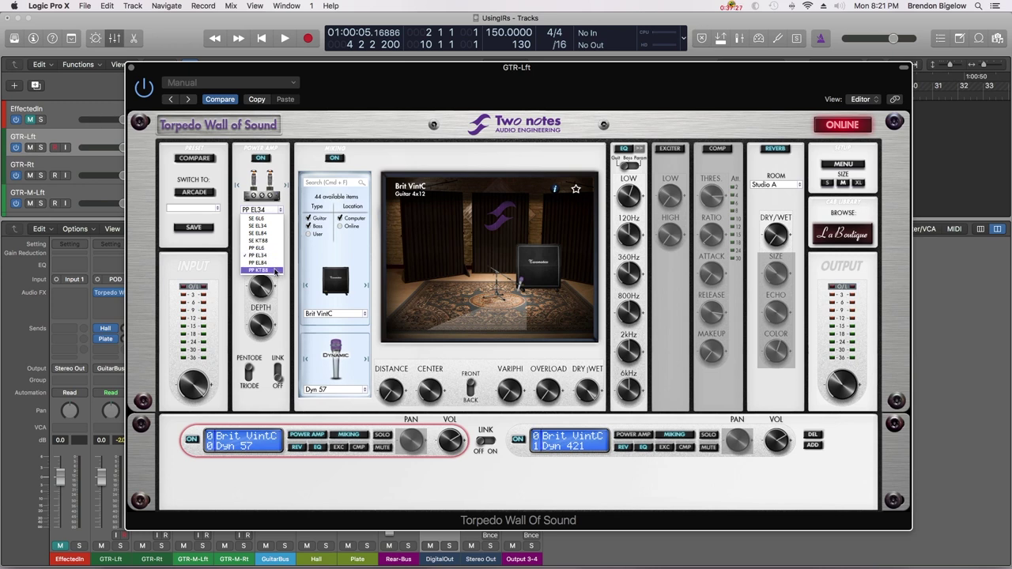
left_click(276, 256)
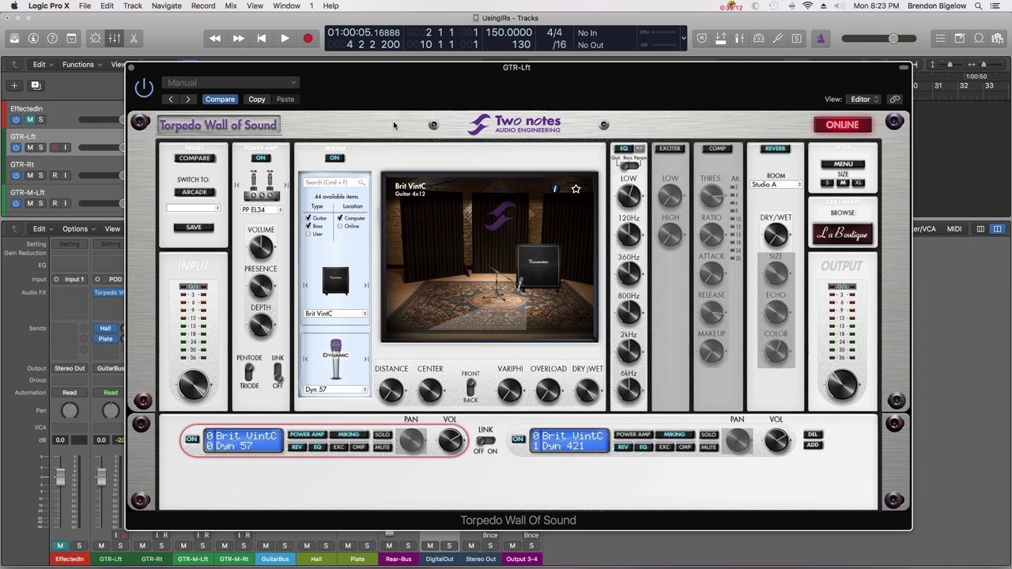
left_click(262, 158)
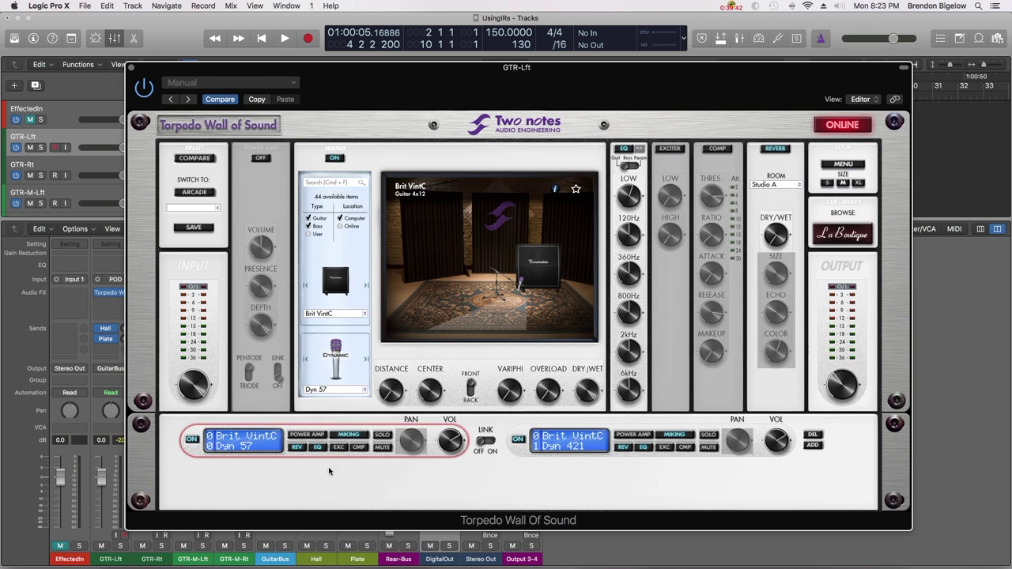
Step: Save the GTR-Lft Torpedo settings as preset 'VintCFave' in the WOSPresets folder
left_click(194, 229)
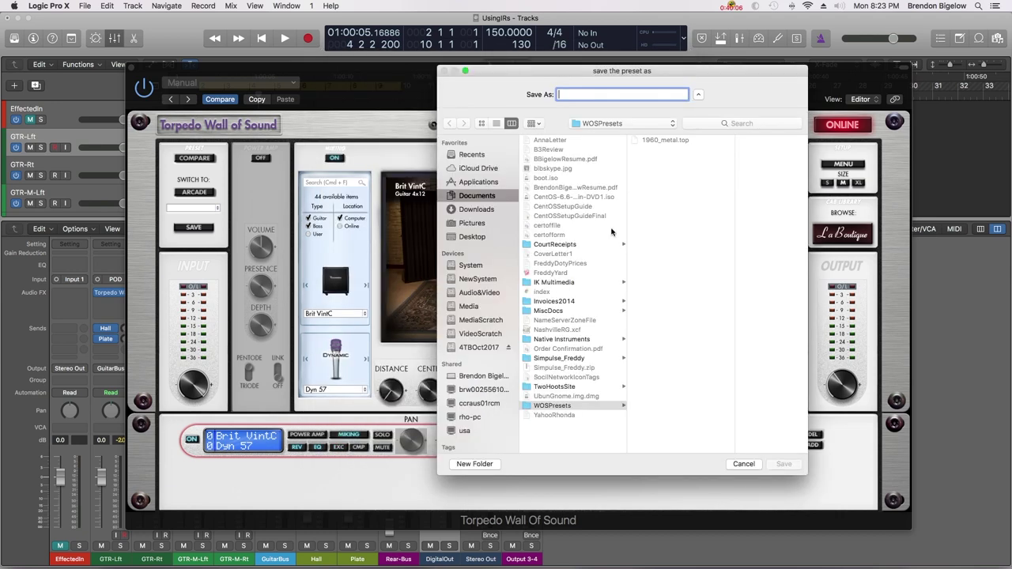
type("VintCFave")
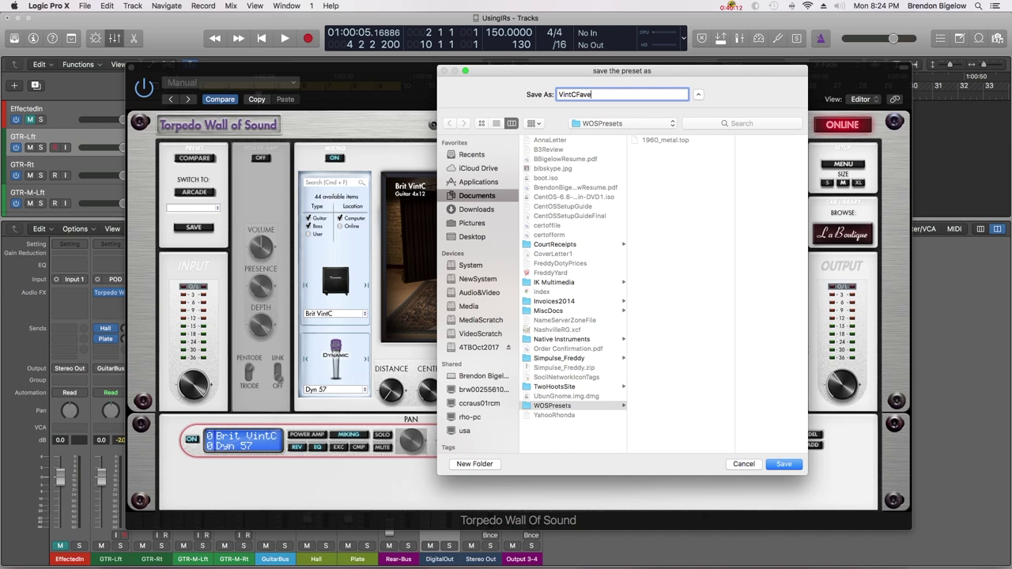
left_click(790, 466)
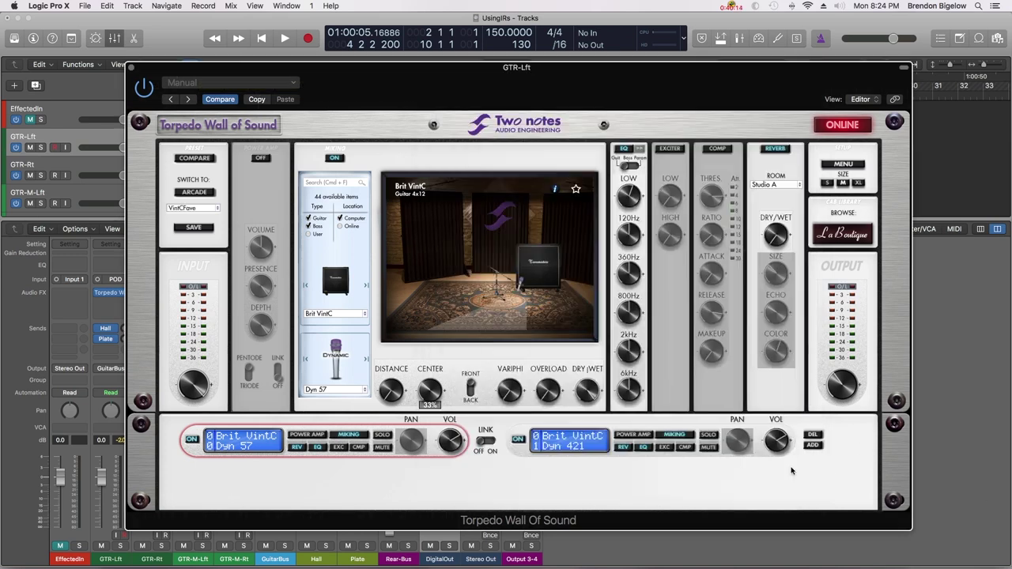
Step: Close the GTR-Lft plug-in and insert a mono Torpedo Wall of Sound on GTR-Rt
left_click(132, 68)
left_click(145, 294)
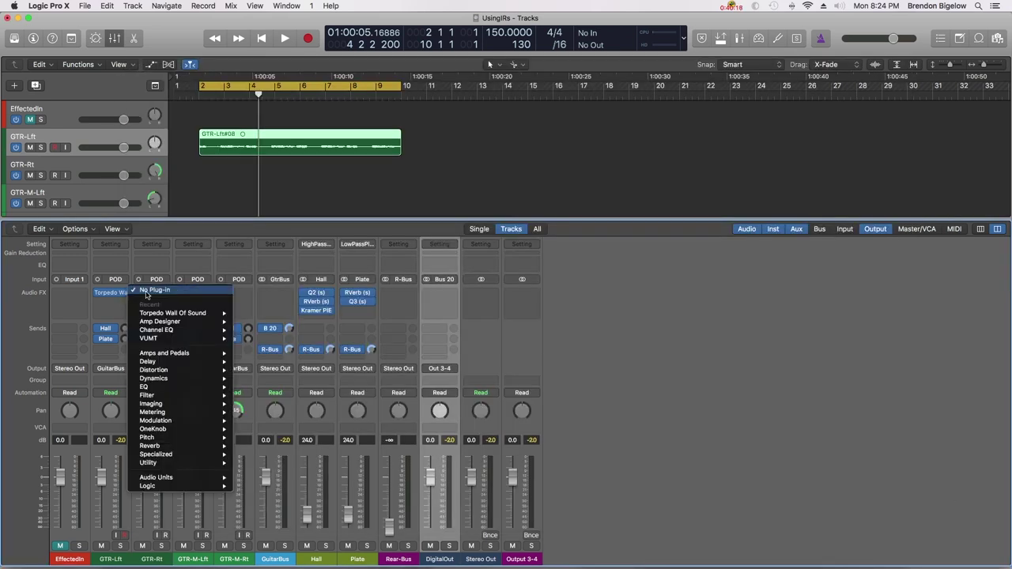
mouse_move(170, 315)
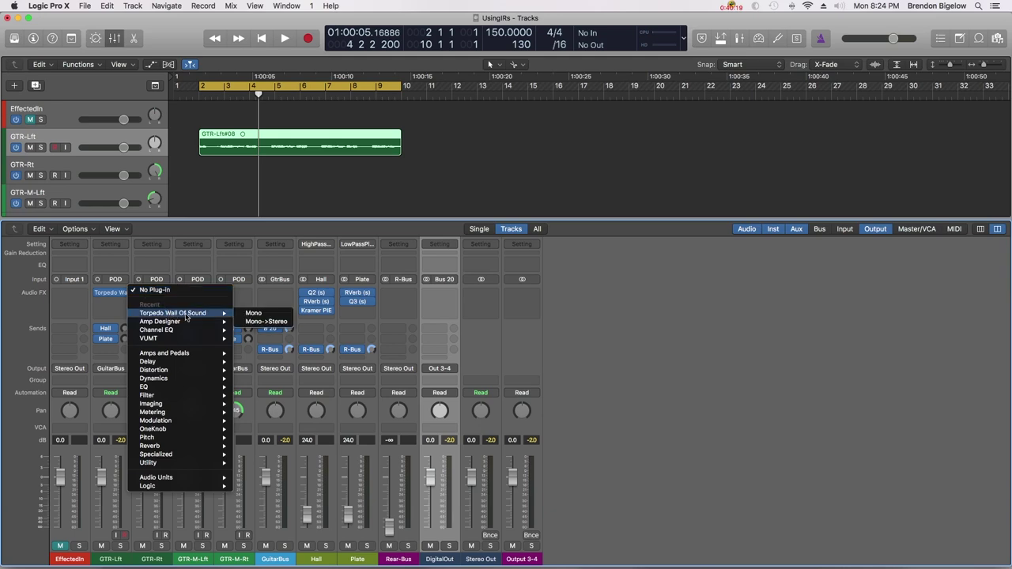
left_click(253, 313)
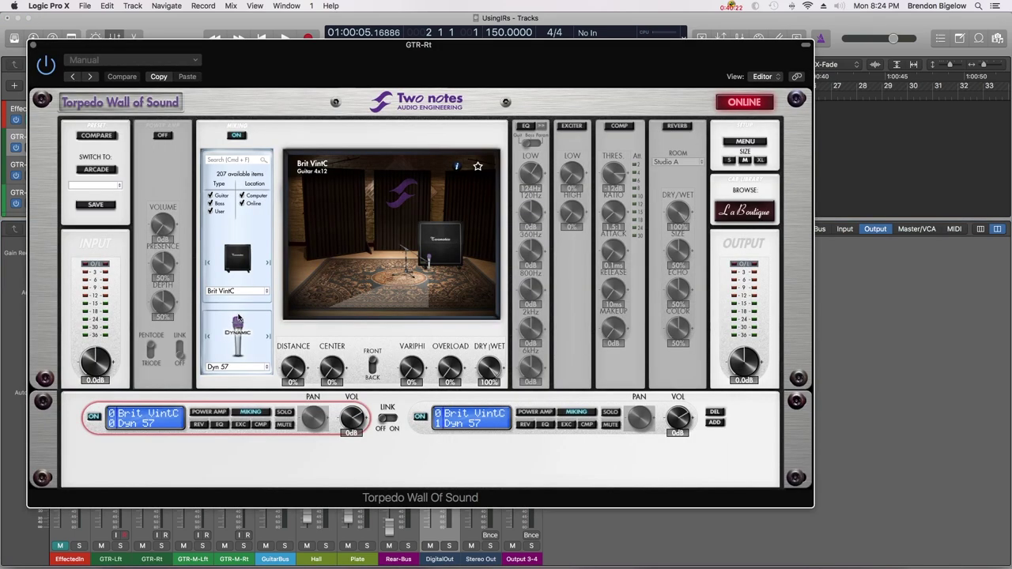
Step: Load the VintCFave preset into the GTR-Rt Torpedo
left_click(120, 186)
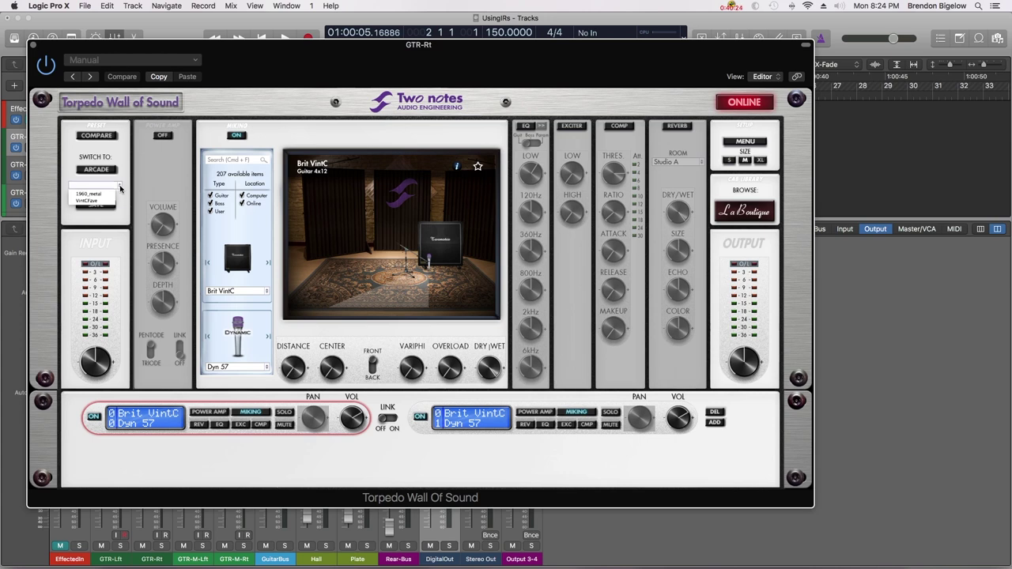
left_click(89, 200)
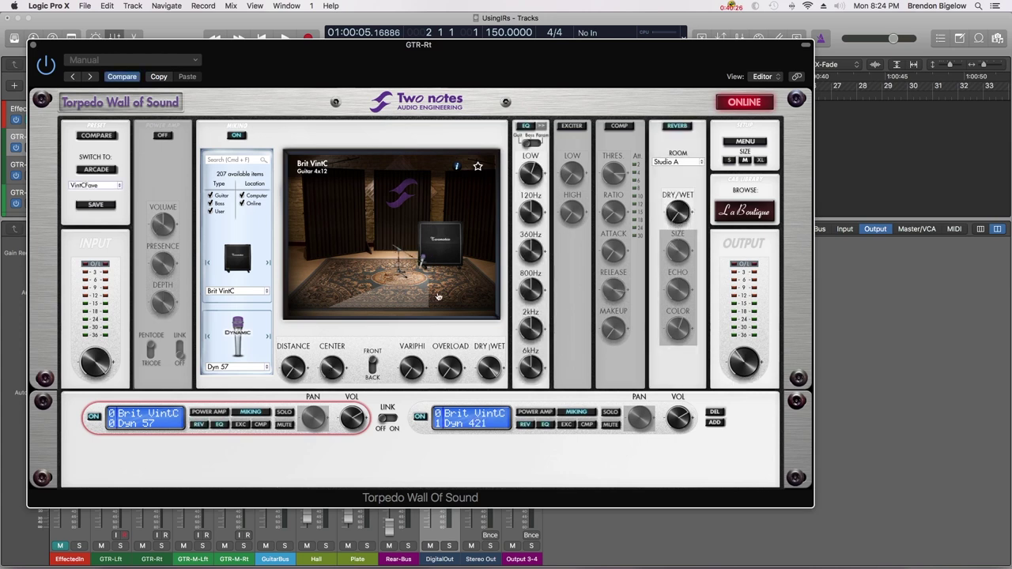
mouse_move(447, 365)
left_click(715, 423)
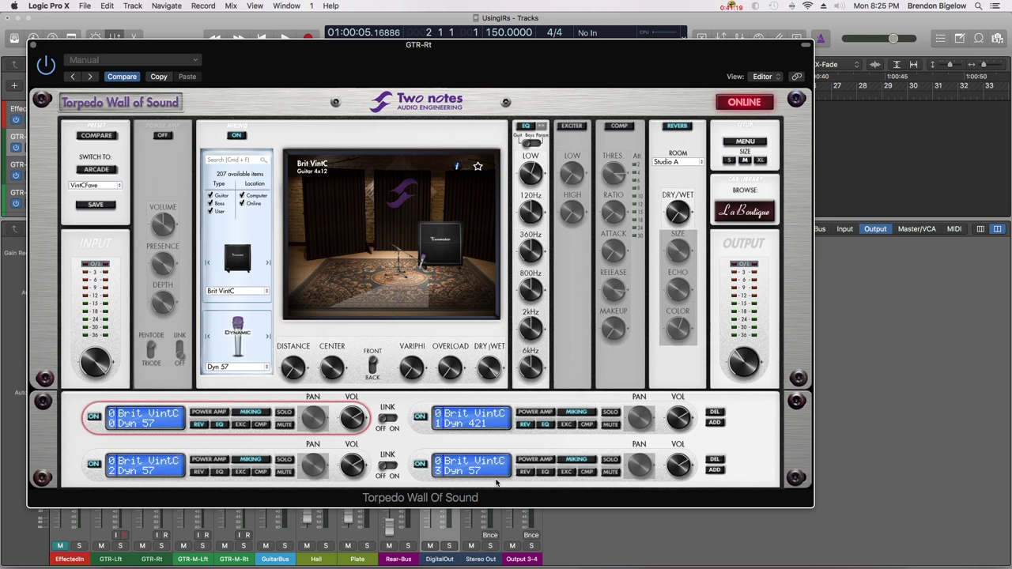
mouse_move(354, 469)
mouse_move(674, 419)
left_click(715, 460)
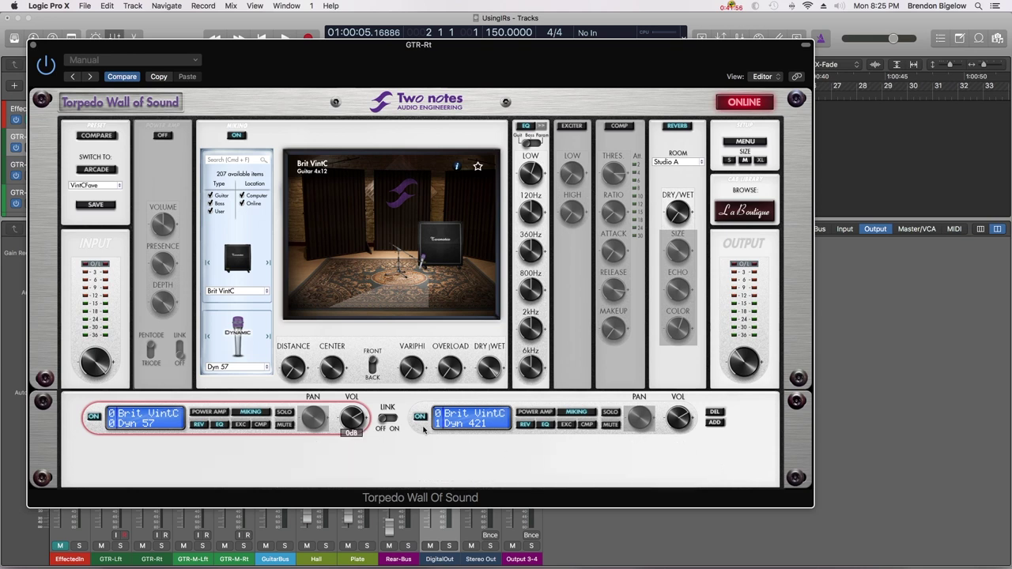
key("super+z")
left_click(717, 461)
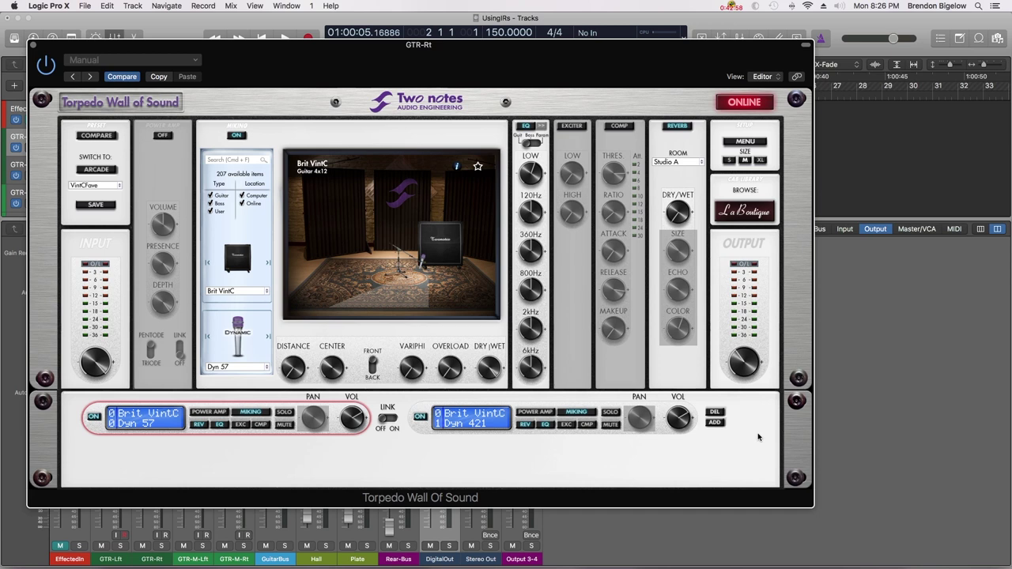
left_click(715, 423)
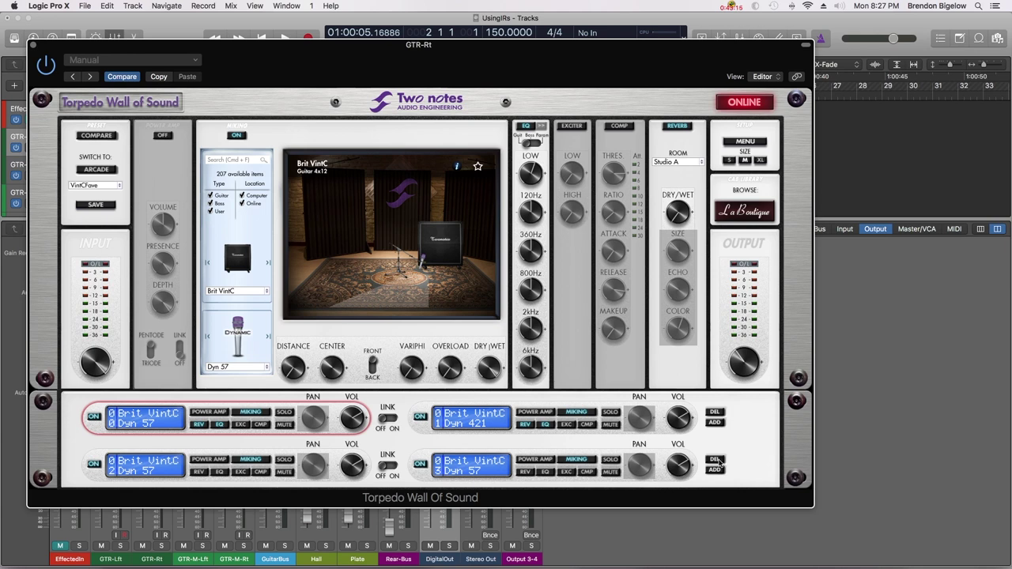
left_click(715, 459)
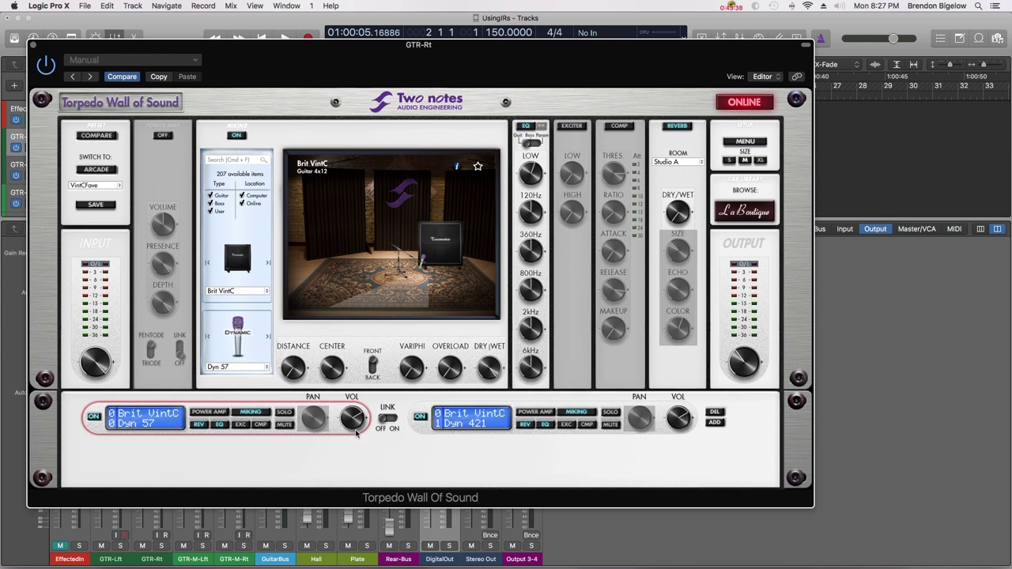
left_click(103, 171)
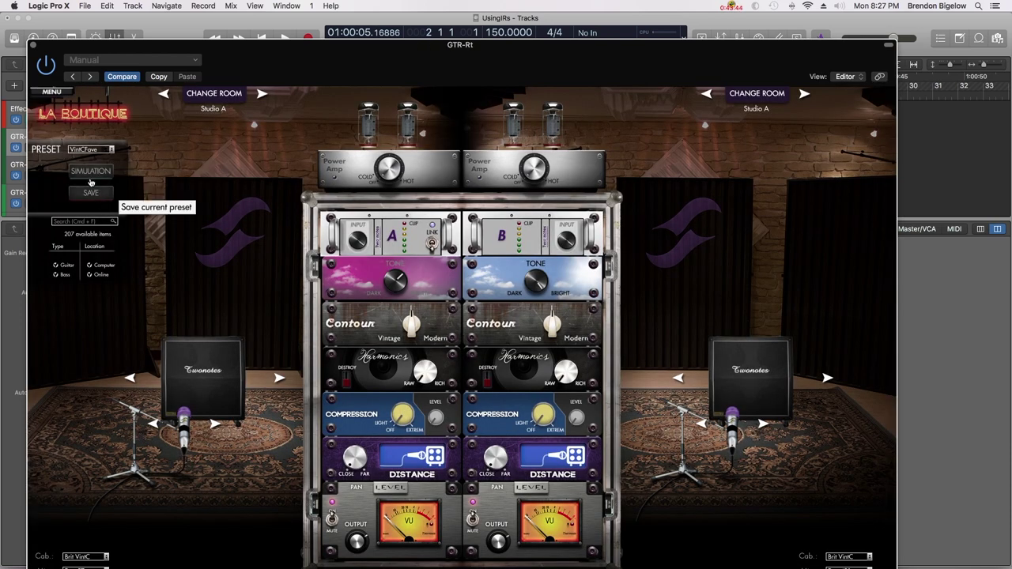
left_click(103, 171)
left_click(576, 126)
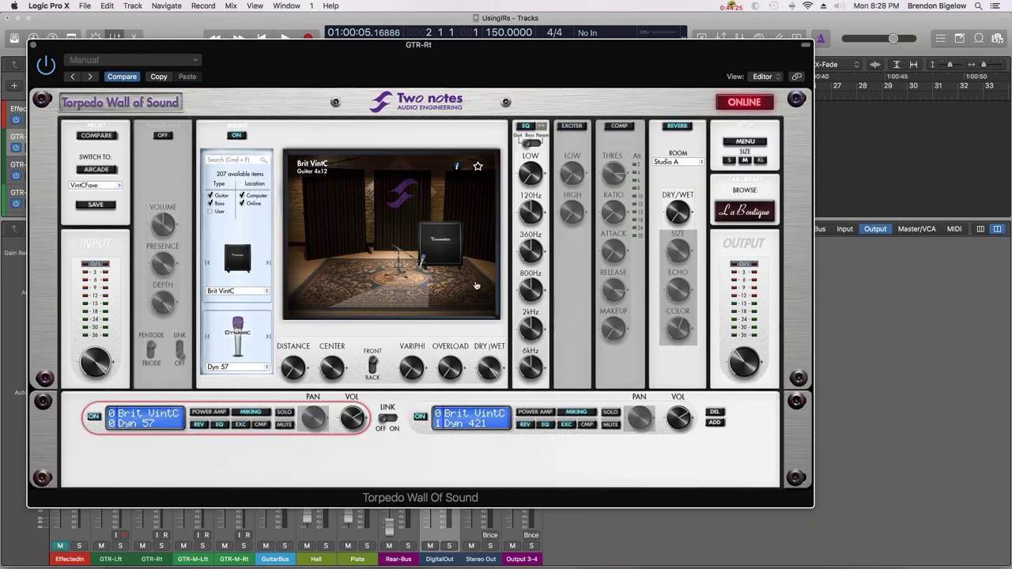